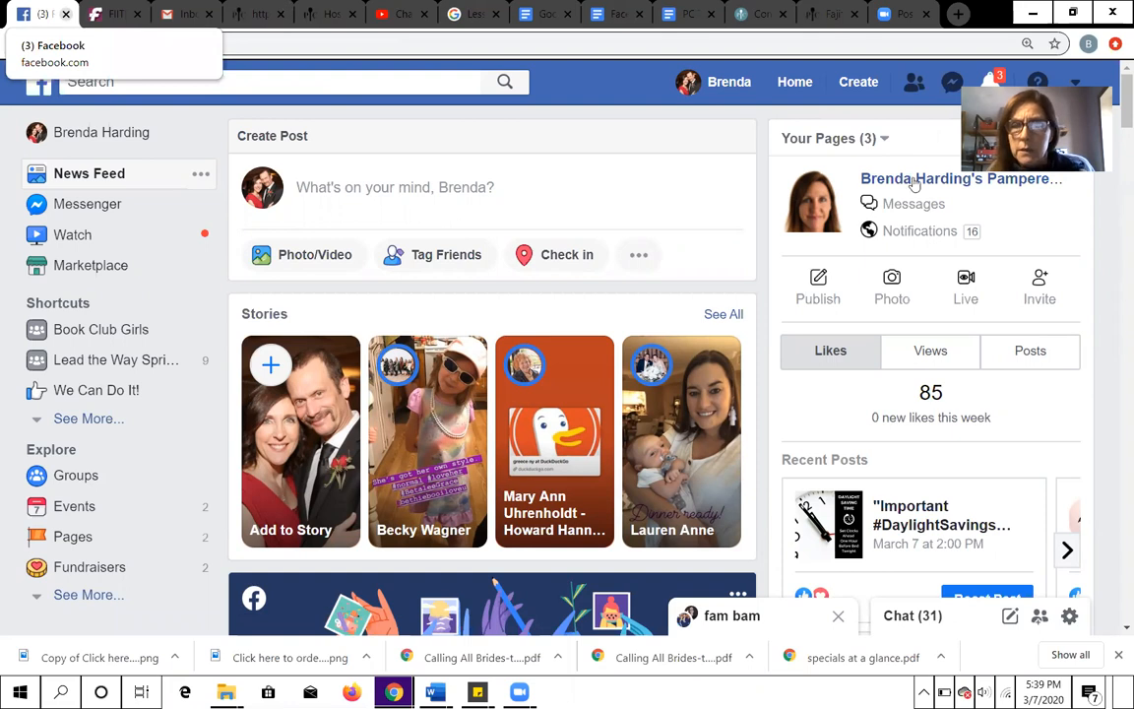
# - Open the Pampered Chef business page from the news feed and go to its groups section
pyautogui.moveTo(913, 183)
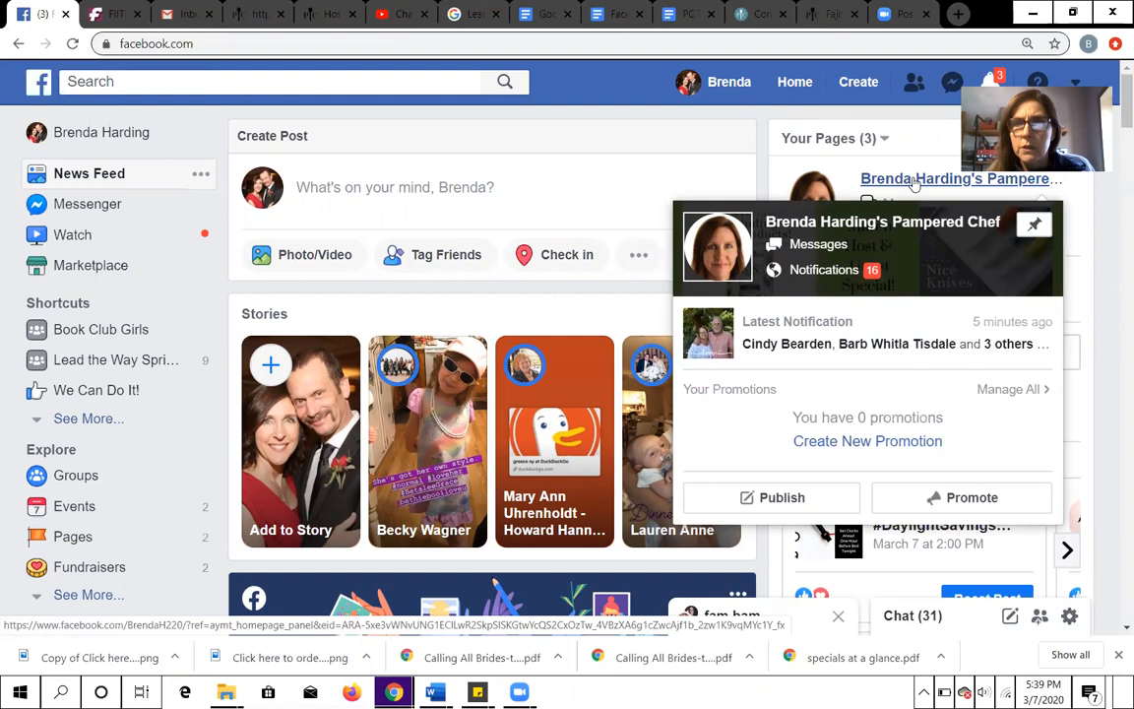
pyautogui.click(913, 182)
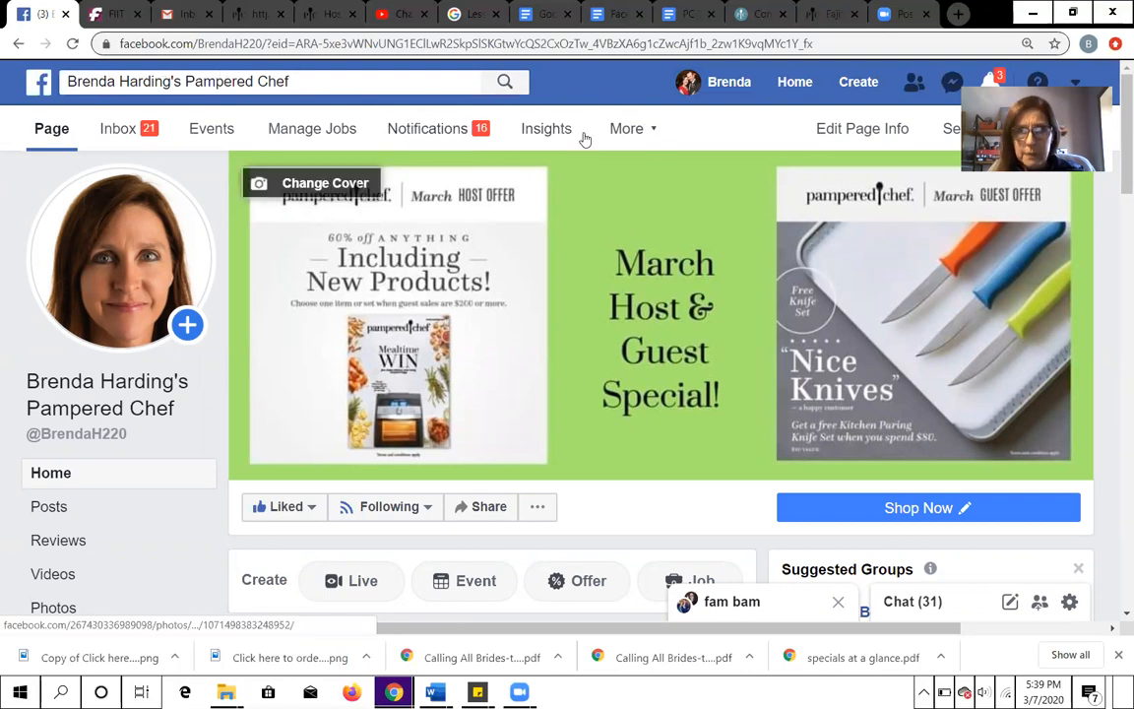
pyautogui.scroll(-3, 585, 136)
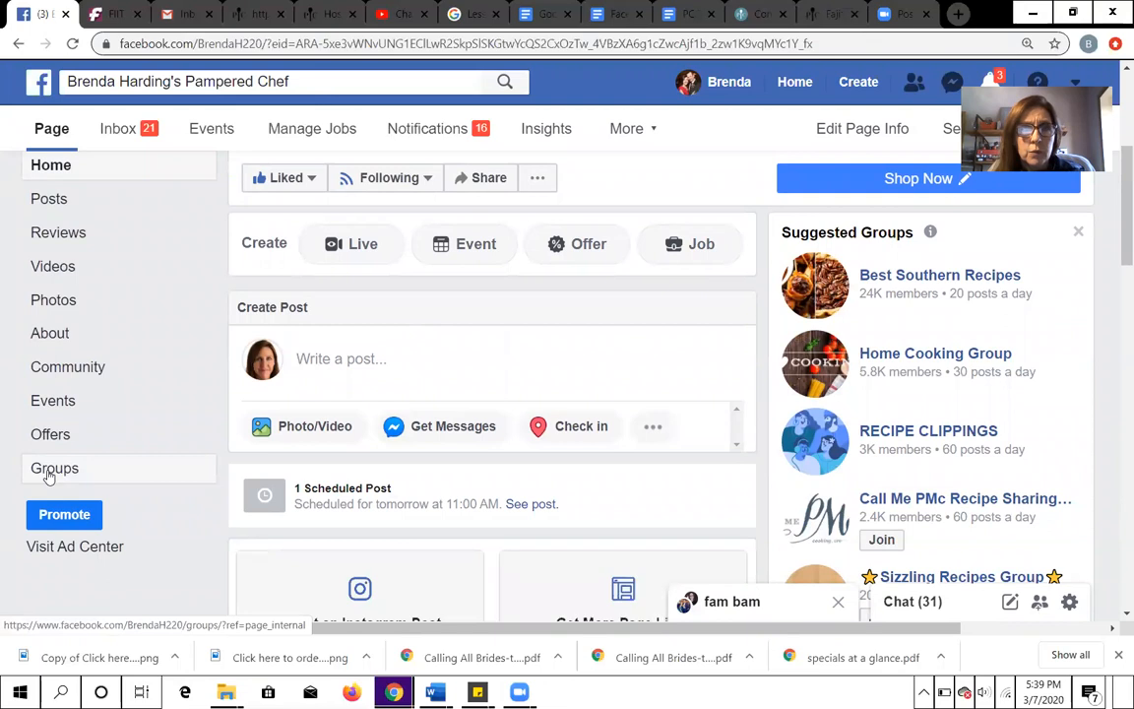
pyautogui.click(48, 474)
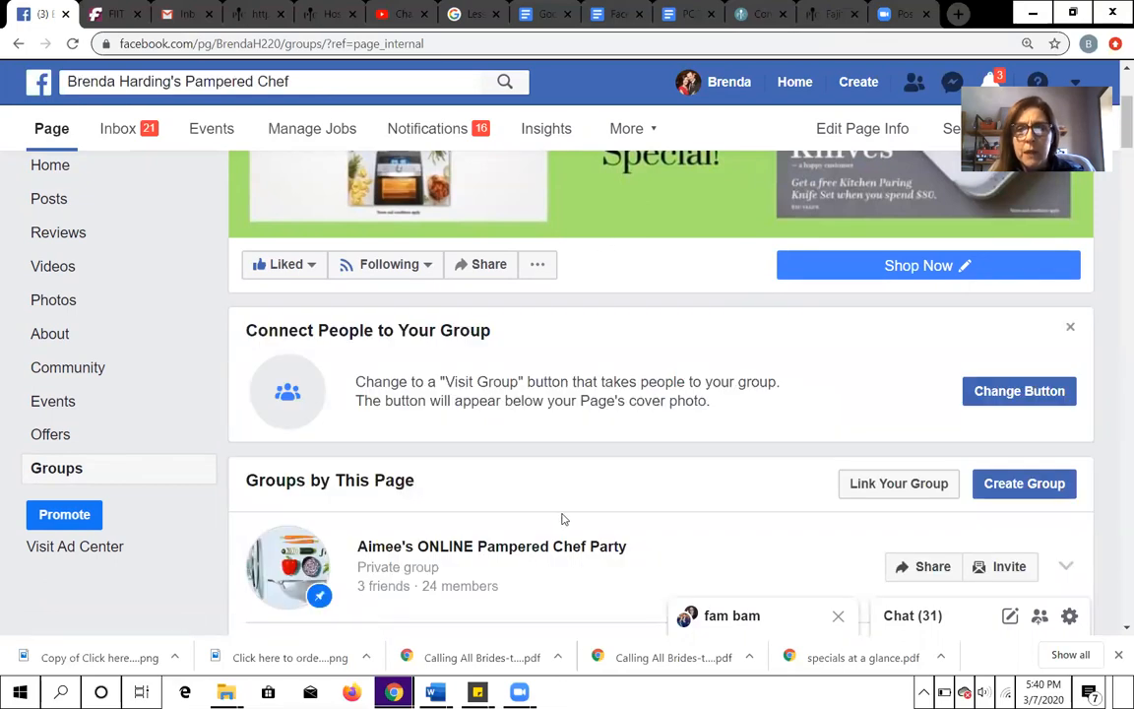
# - Review the groups already linked to the page, including the online party and mystery host groups
pyautogui.scroll(-3, 567, 514)
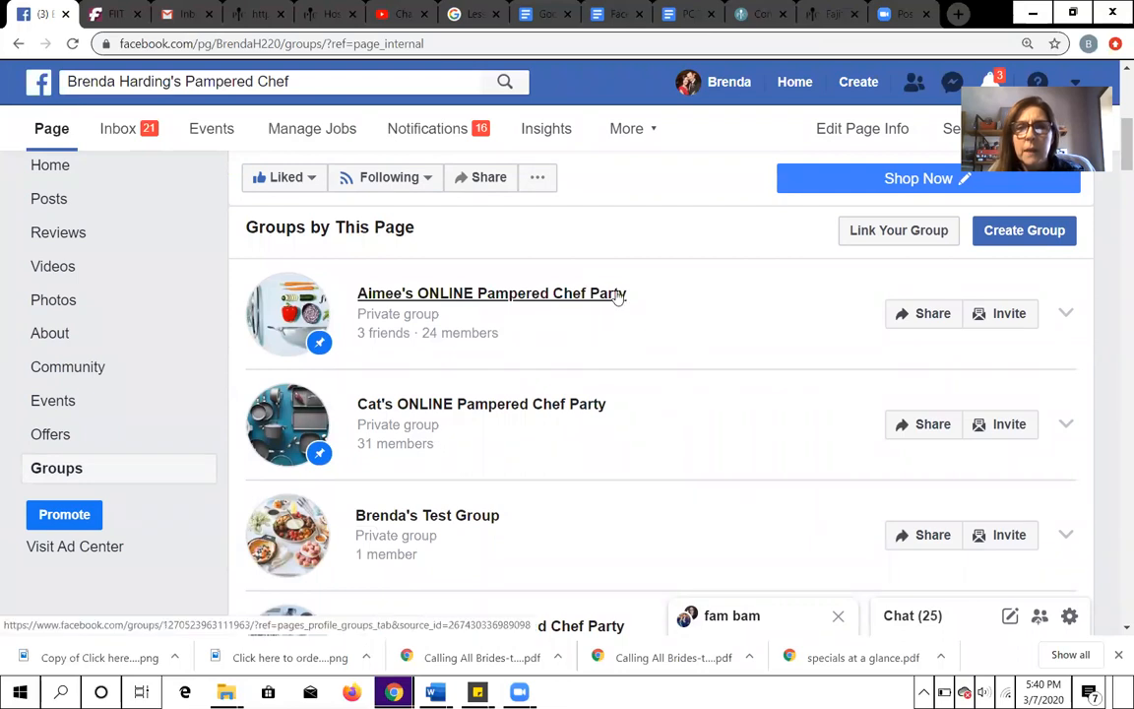
pyautogui.scroll(-3, 617, 297)
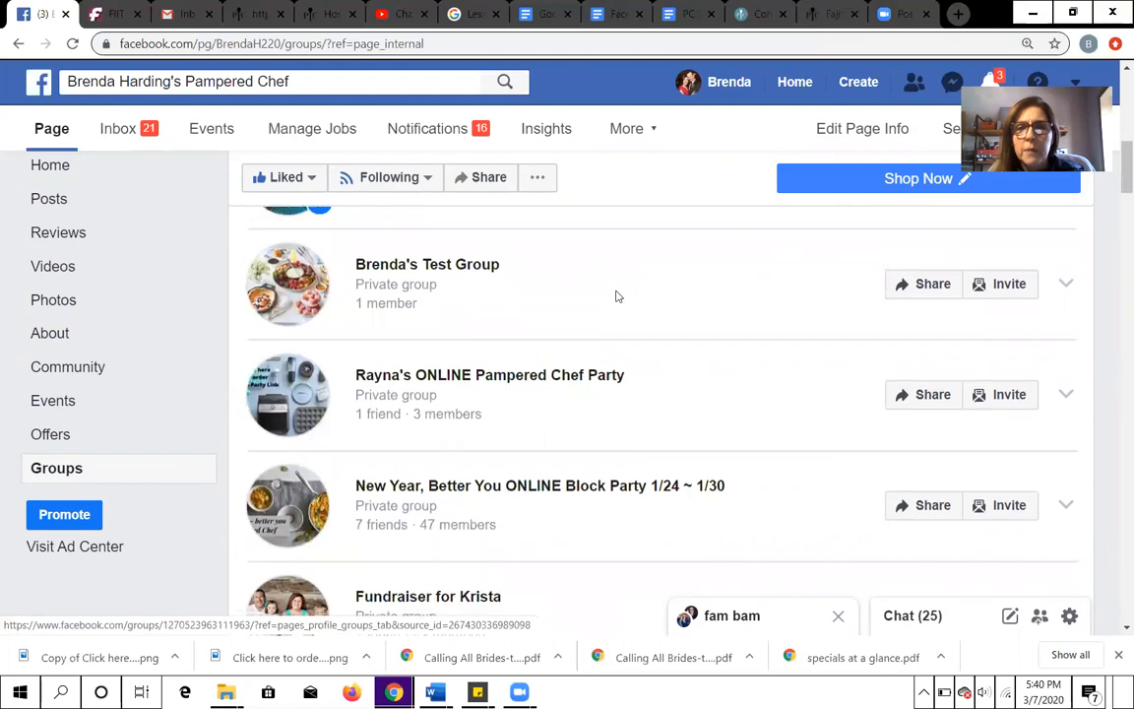
pyautogui.scroll(-1, 617, 296)
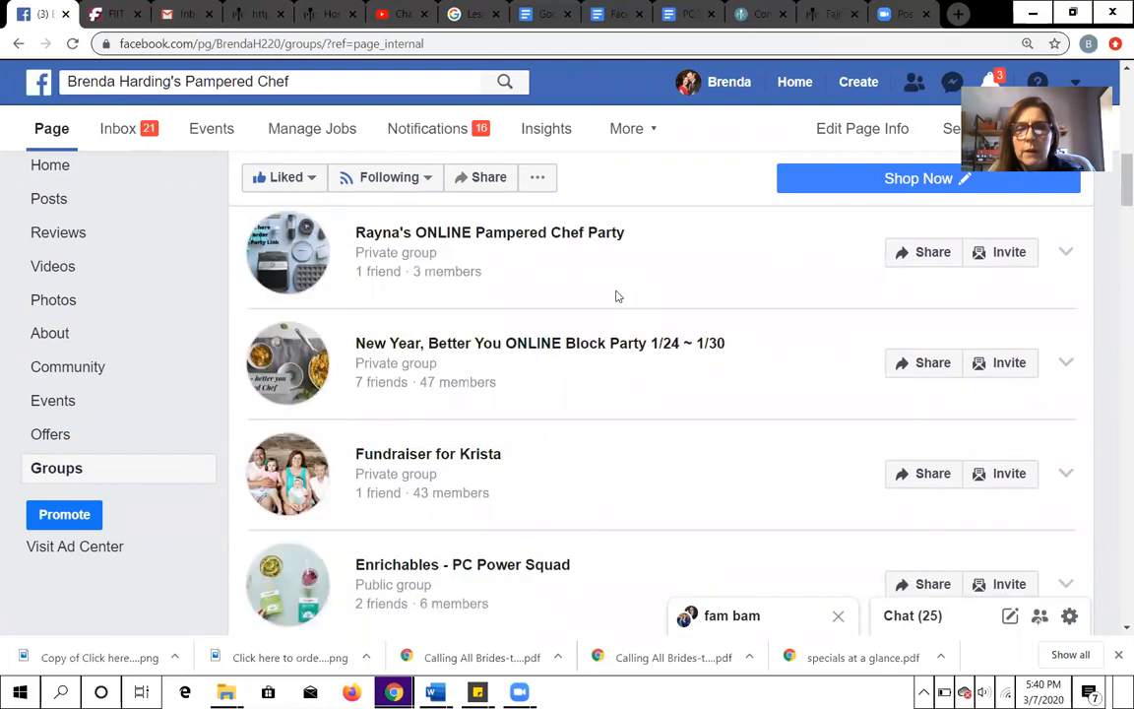
pyautogui.scroll(-2, 618, 297)
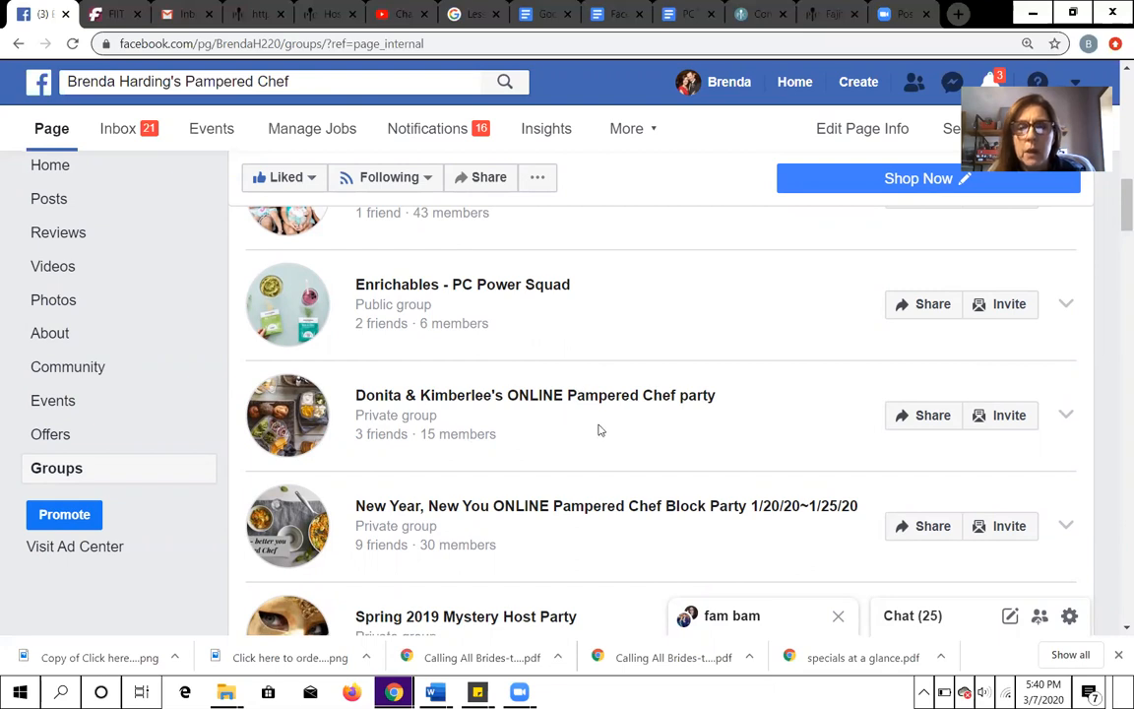
pyautogui.scroll(-2, 600, 429)
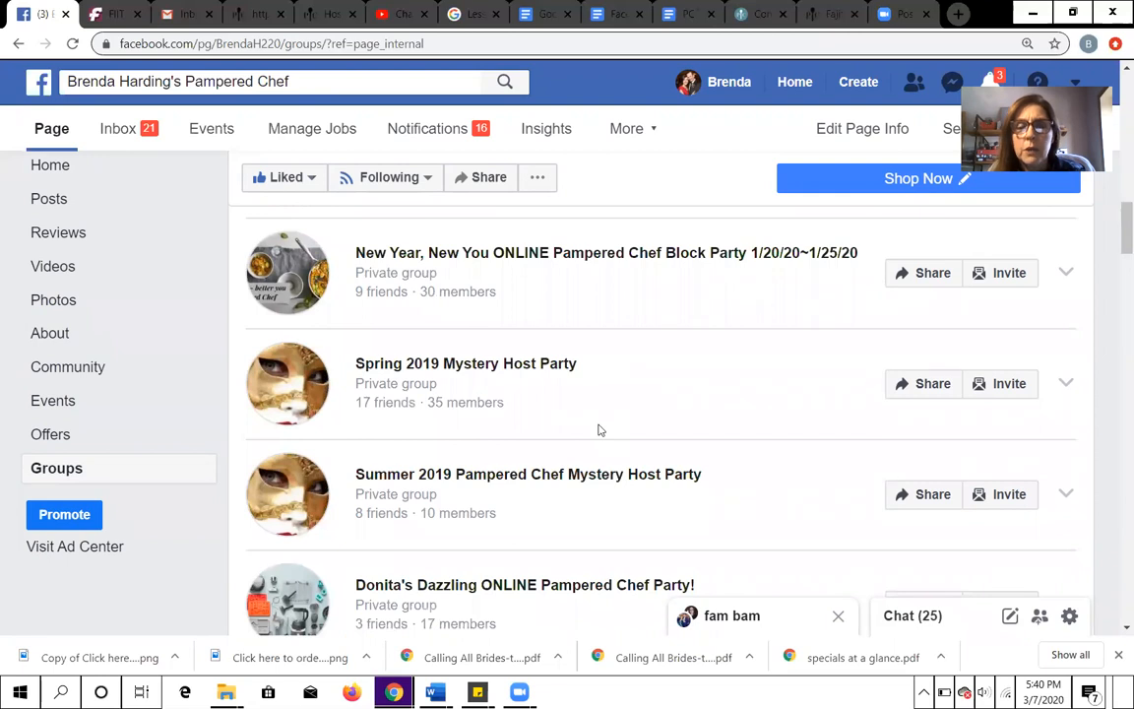
pyautogui.scroll(-1, 600, 429)
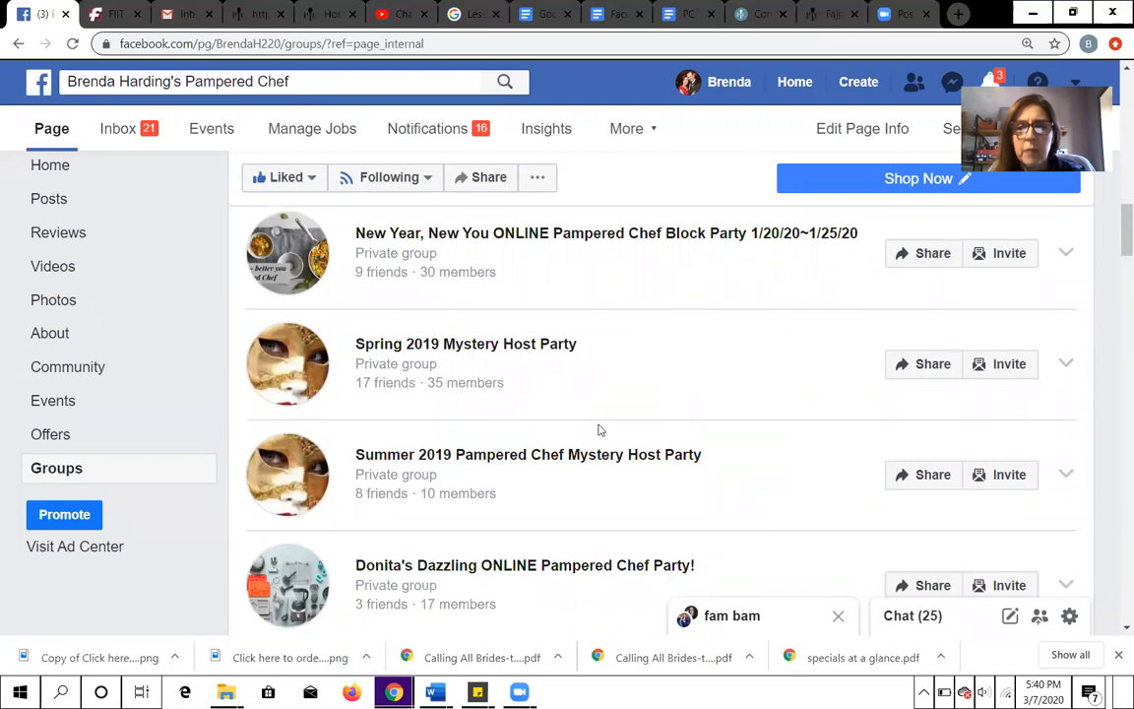
pyautogui.scroll(-2, 600, 429)
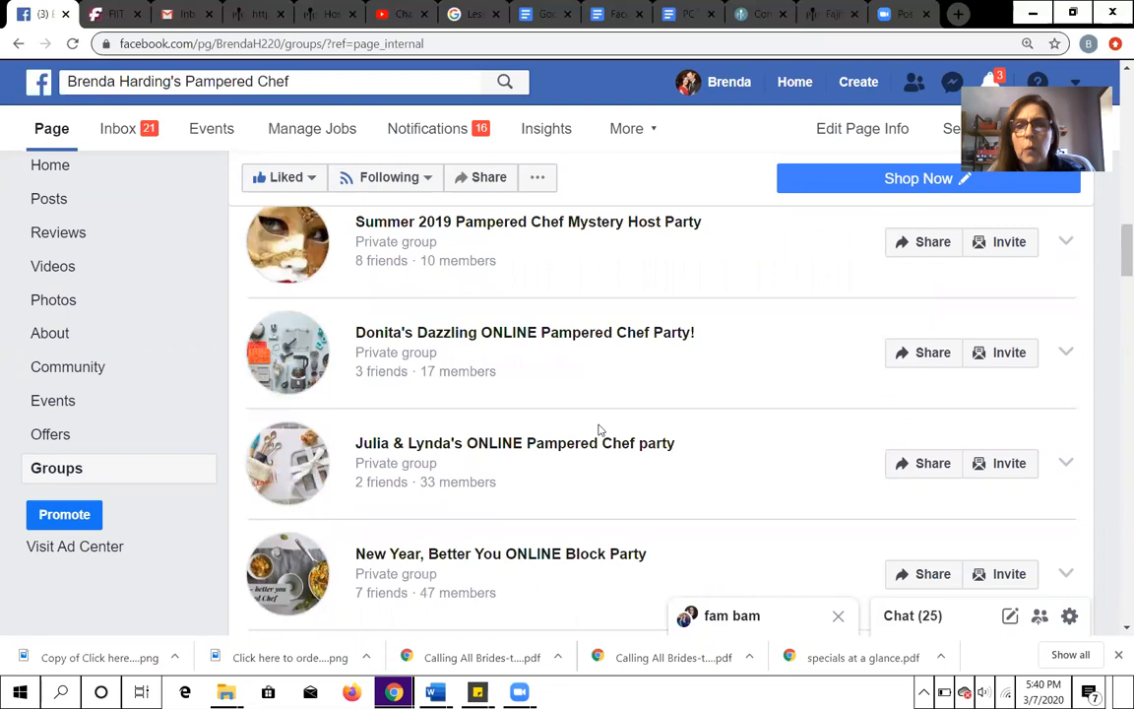
pyautogui.scroll(-2, 600, 429)
pyautogui.scroll(-1, 600, 429)
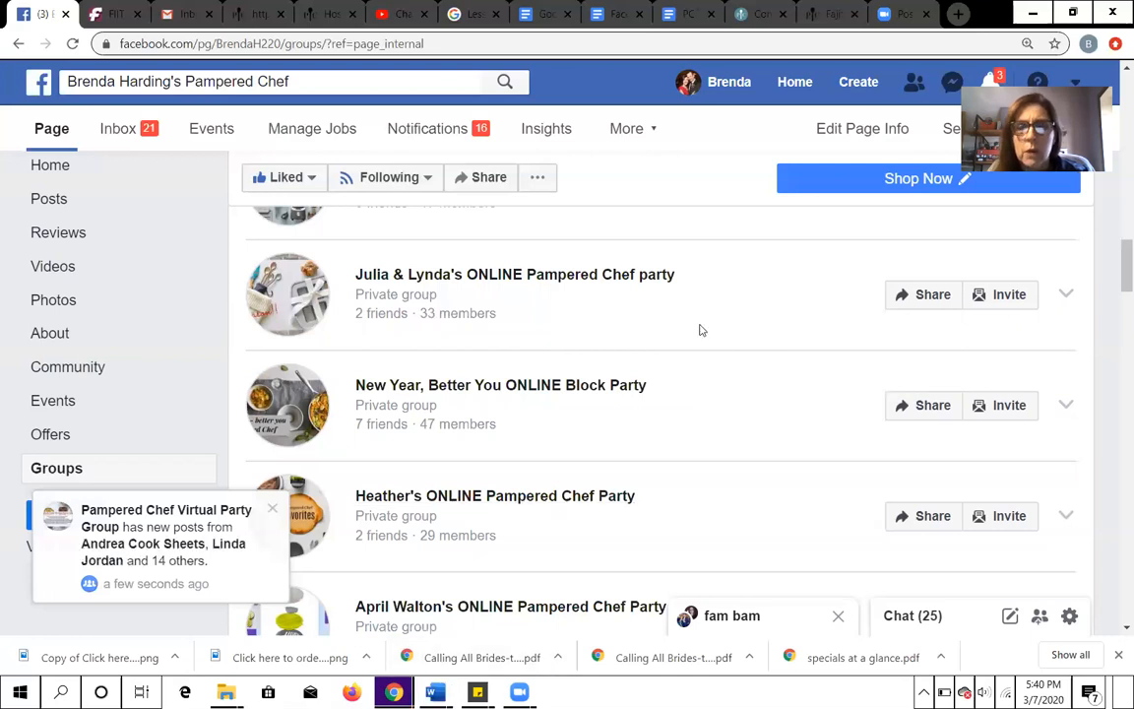
# - Start a new group for the page and set its privacy to Private
pyautogui.scroll(3, 703, 322)
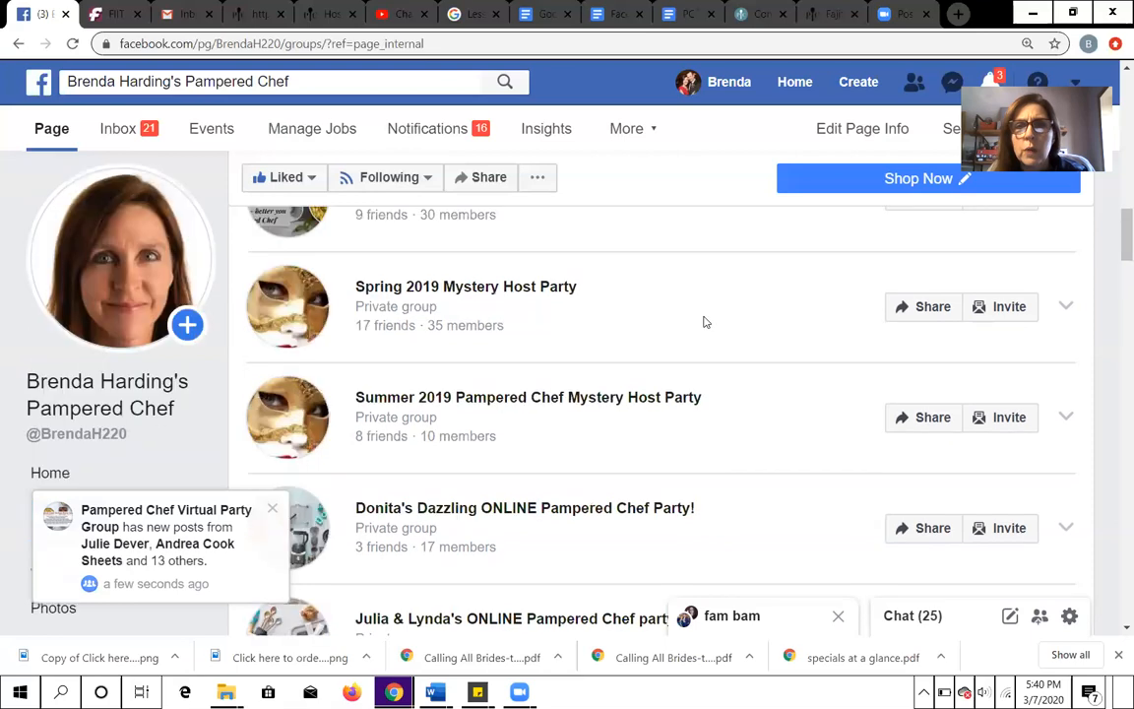
pyautogui.scroll(3, 702, 322)
pyautogui.scroll(5, 717, 306)
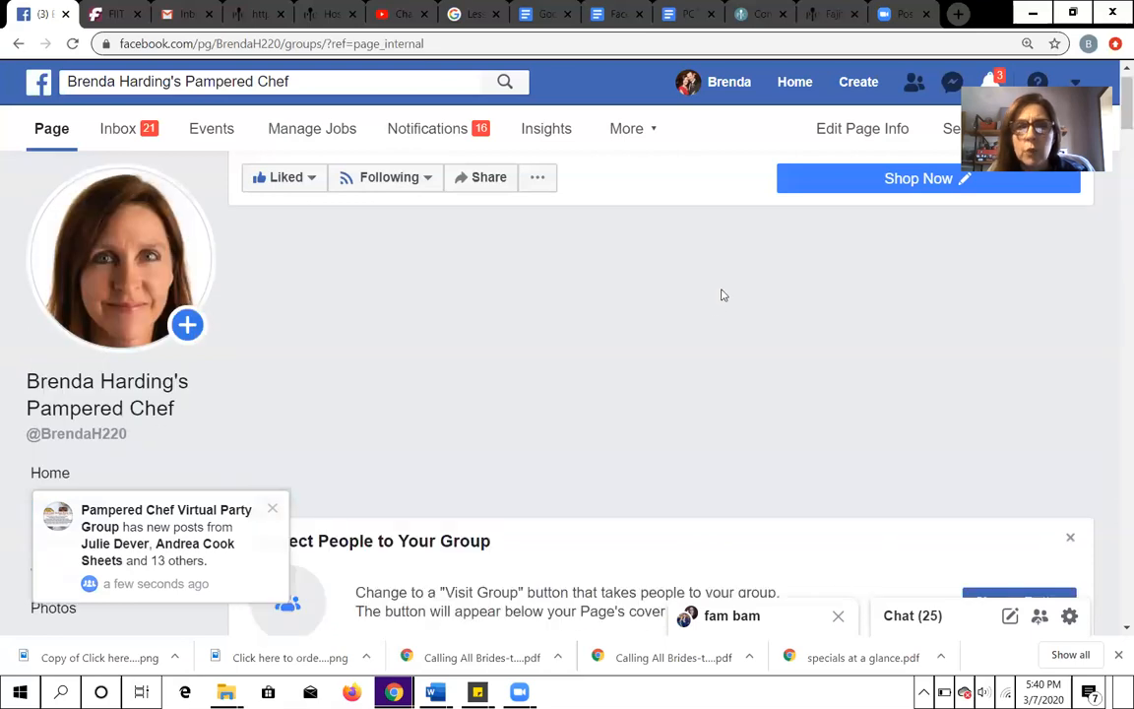
pyautogui.scroll(-3, 939, 324)
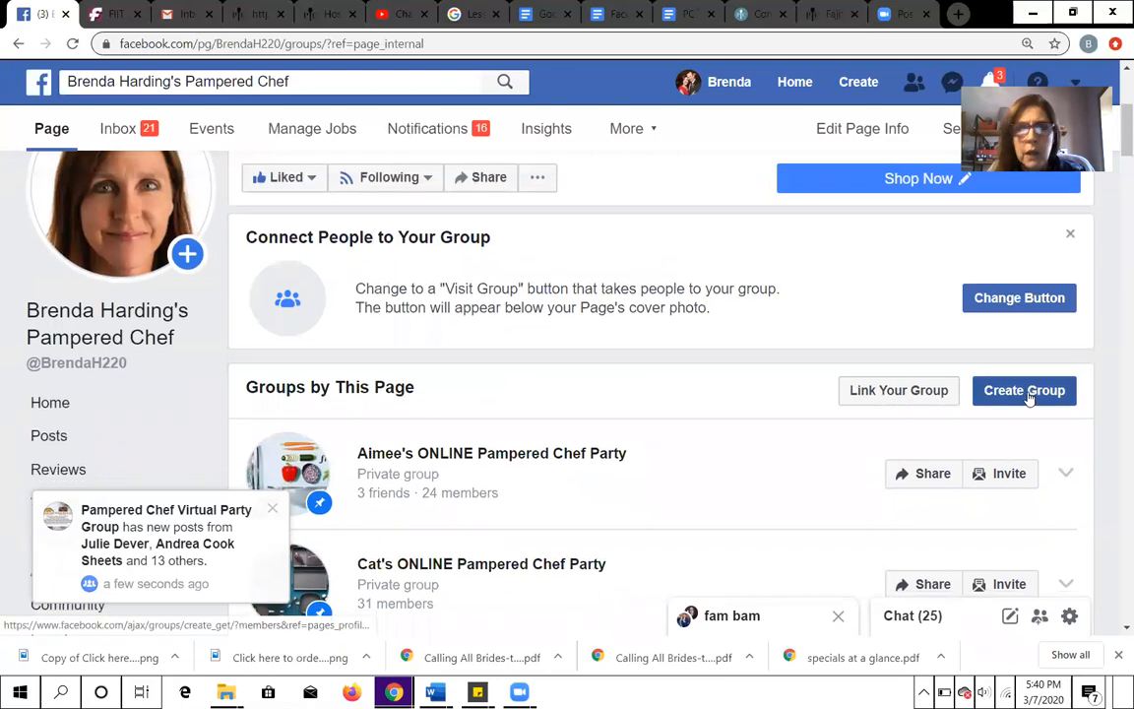
pyautogui.click(1026, 390)
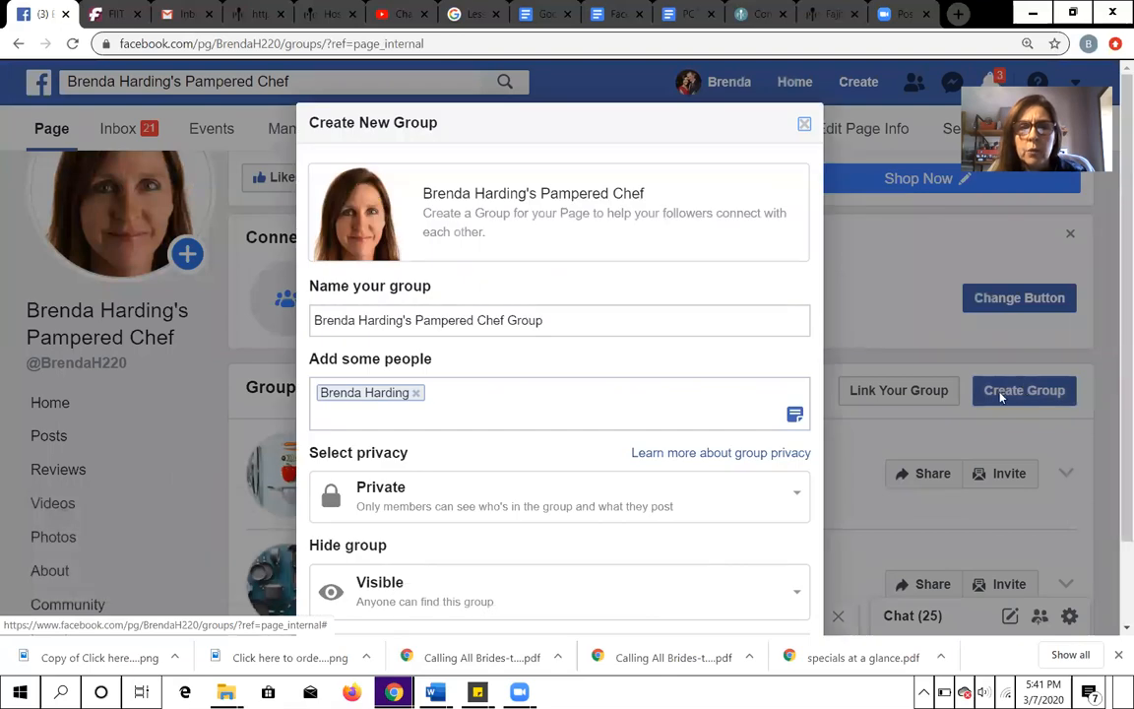
pyautogui.click(798, 496)
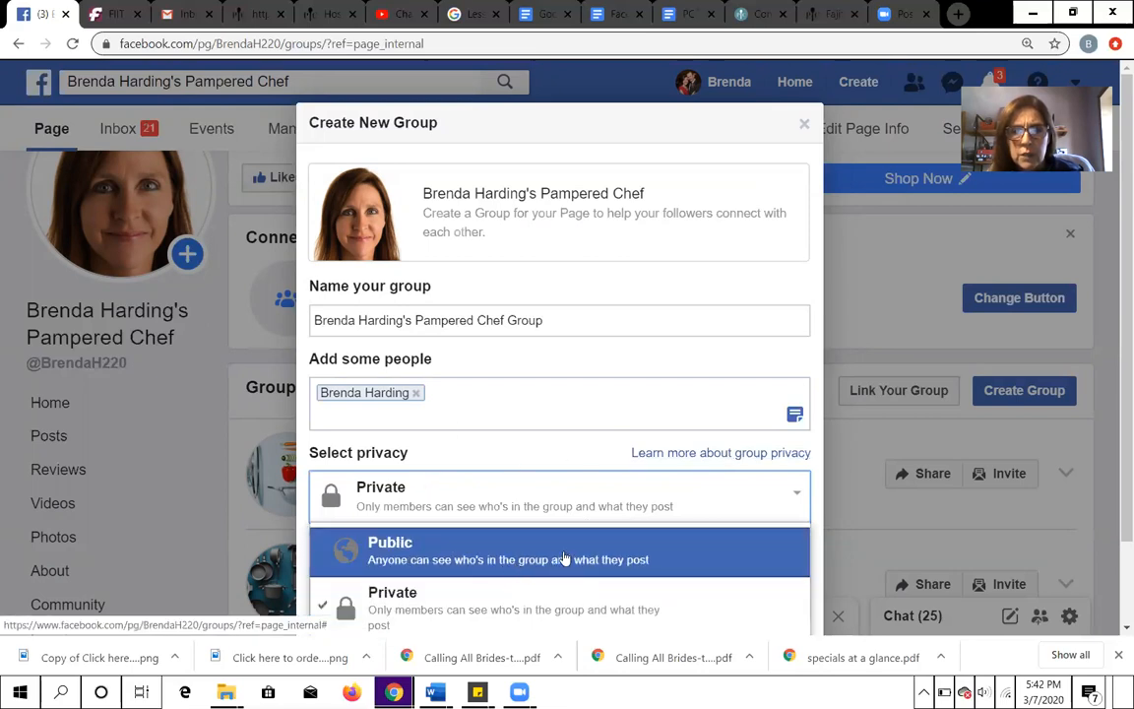
pyautogui.scroll(-1, 564, 558)
pyautogui.click(462, 504)
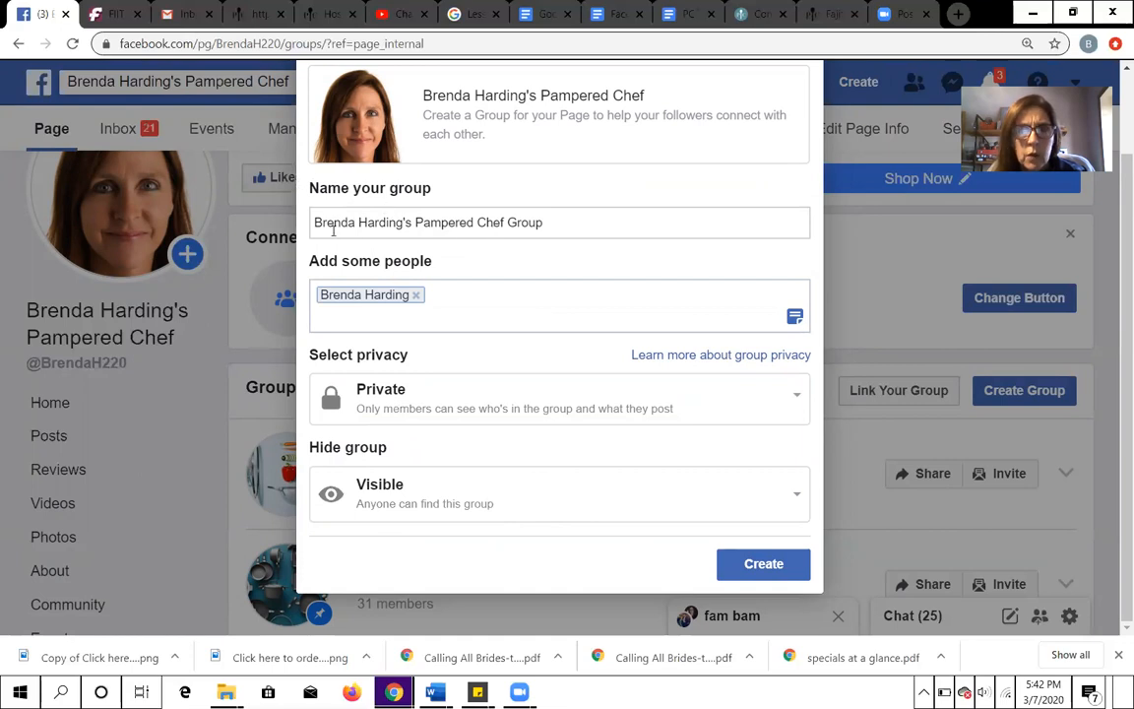
# - Insert "ONLINE Mystery Host" before "Pampered Chef" in the new group's name
pyautogui.moveTo(313, 223); pyautogui.dragTo(554, 234)
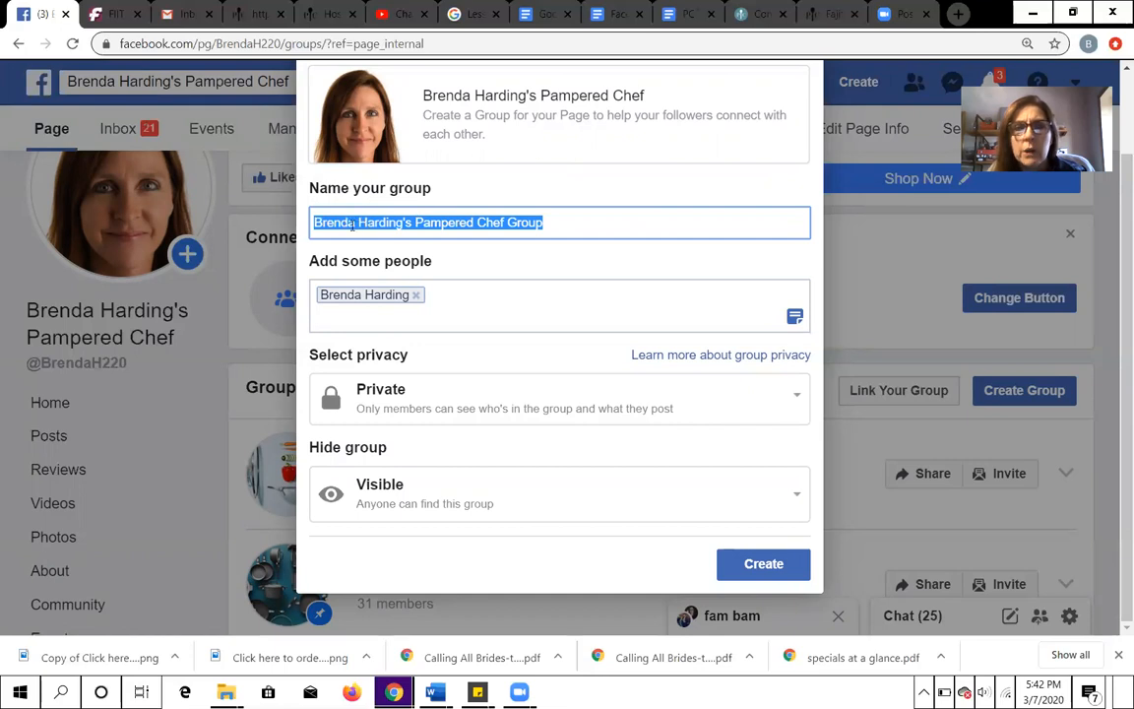
pyautogui.click(418, 224)
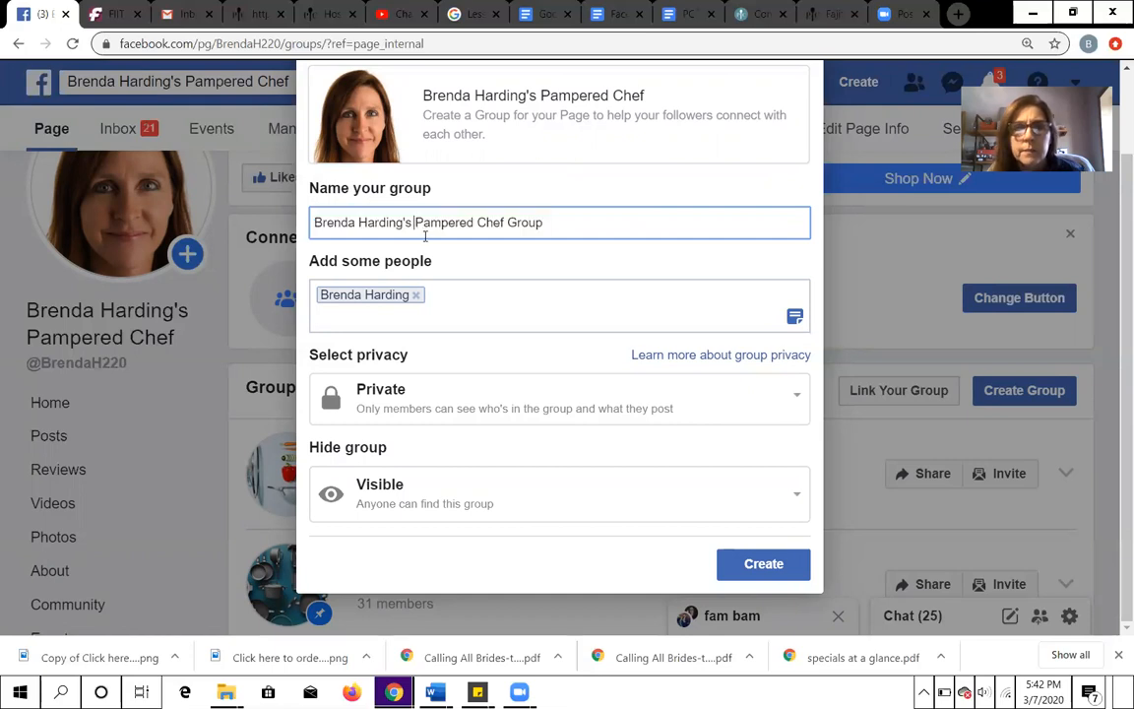
pyautogui.write('ON')
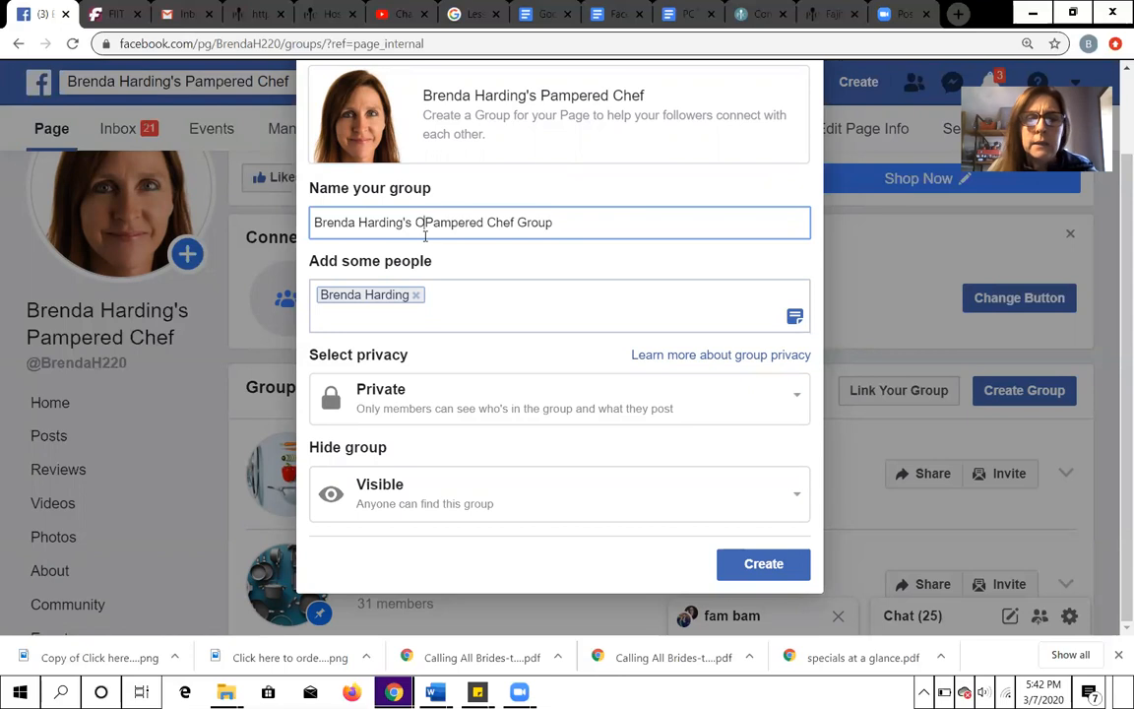
pyautogui.write('LINE')
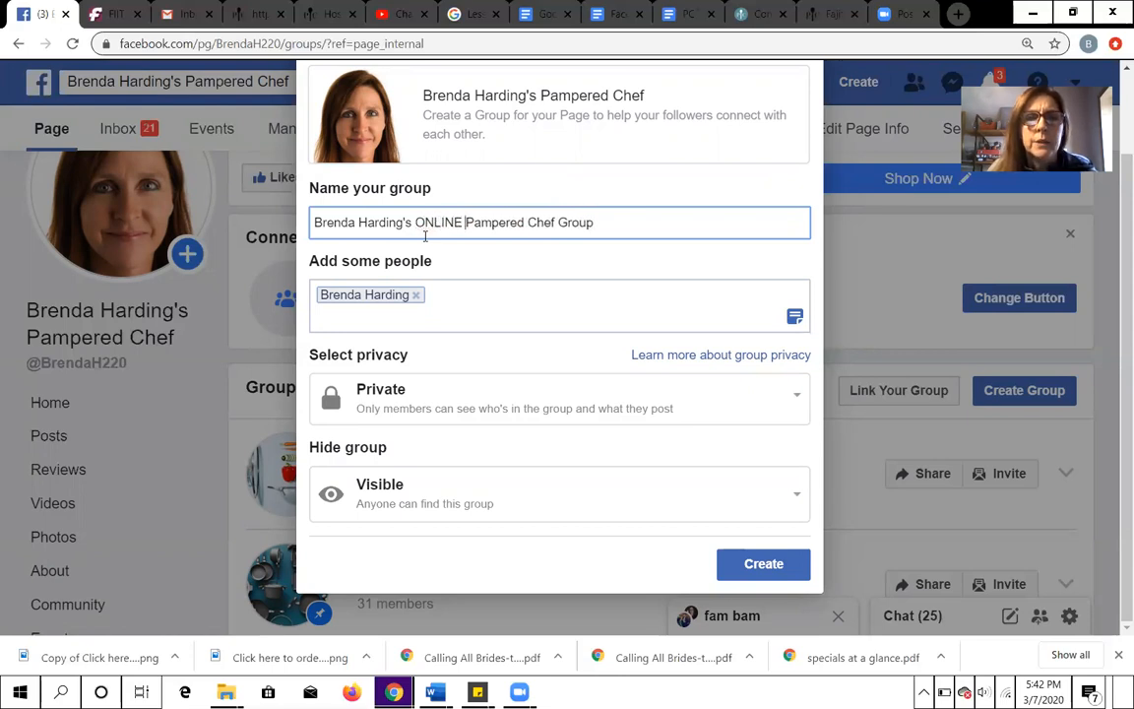
pyautogui.write(' Myst')
pyautogui.write('ery Hou')
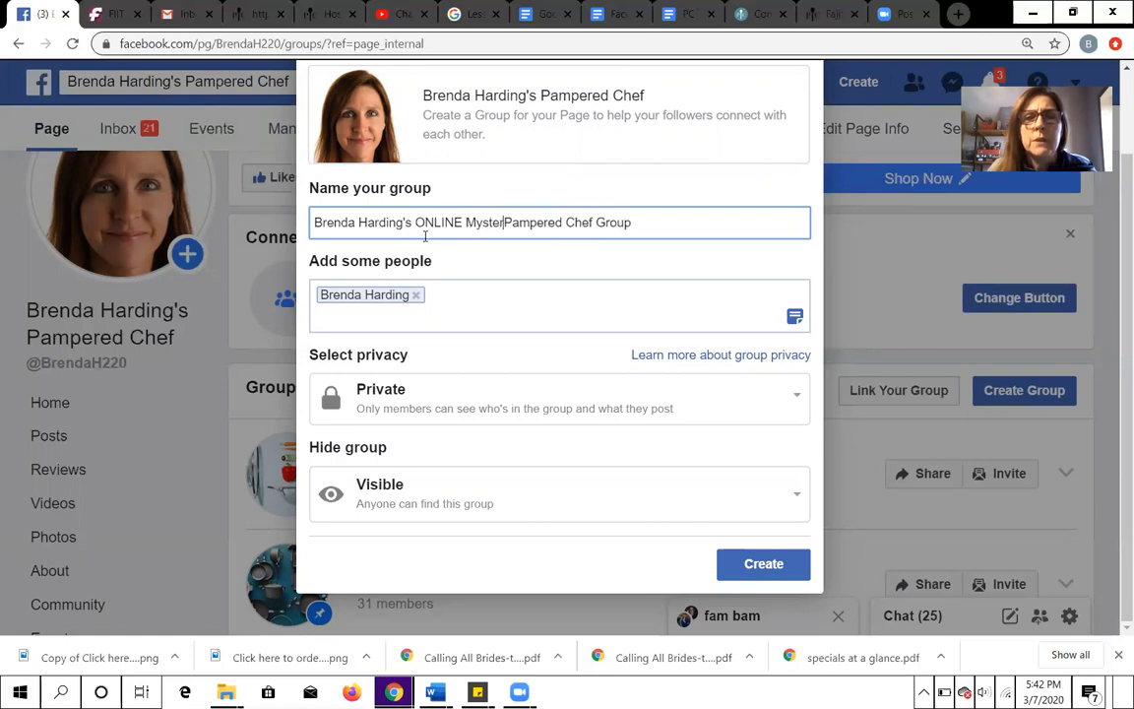
pyautogui.write('st P')
pyautogui.press('BackSpace')
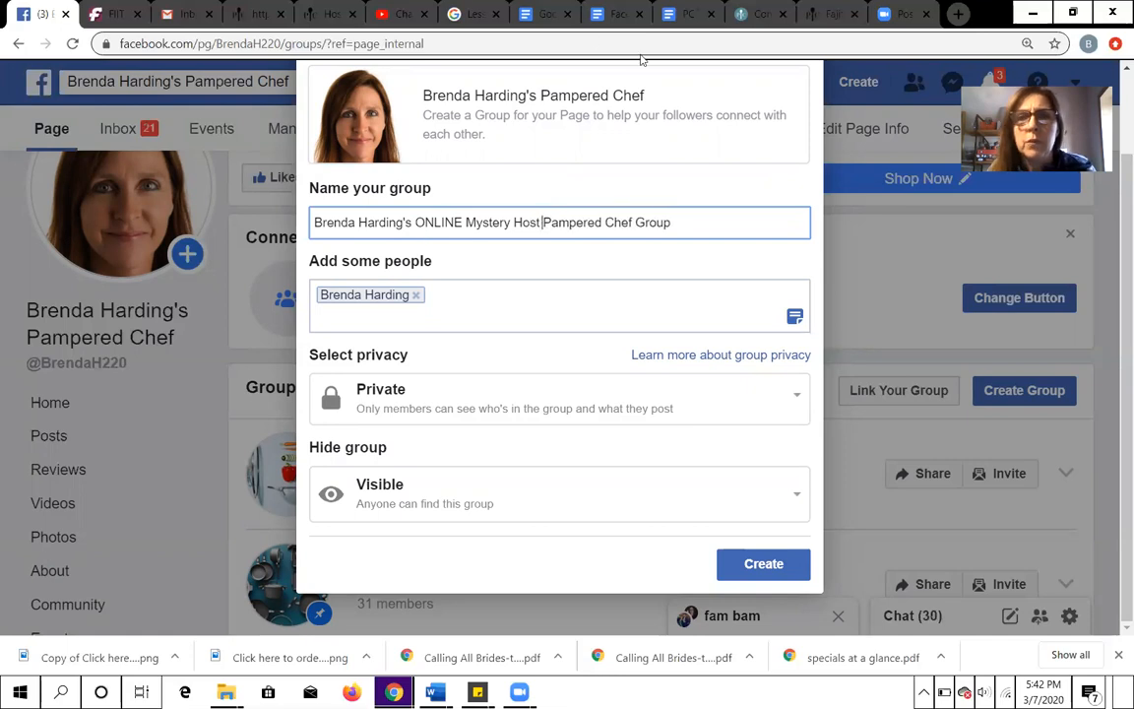
# - Replace the word "Group" with "Party" at the end of the group name and create the group
pyautogui.click(666, 220)
pyautogui.press('BackSpace')
pyautogui.press('BackSpace')
pyautogui.press('BackSpace')
pyautogui.press('BackSpace')
pyautogui.press('BackSpace')
pyautogui.write('Par')
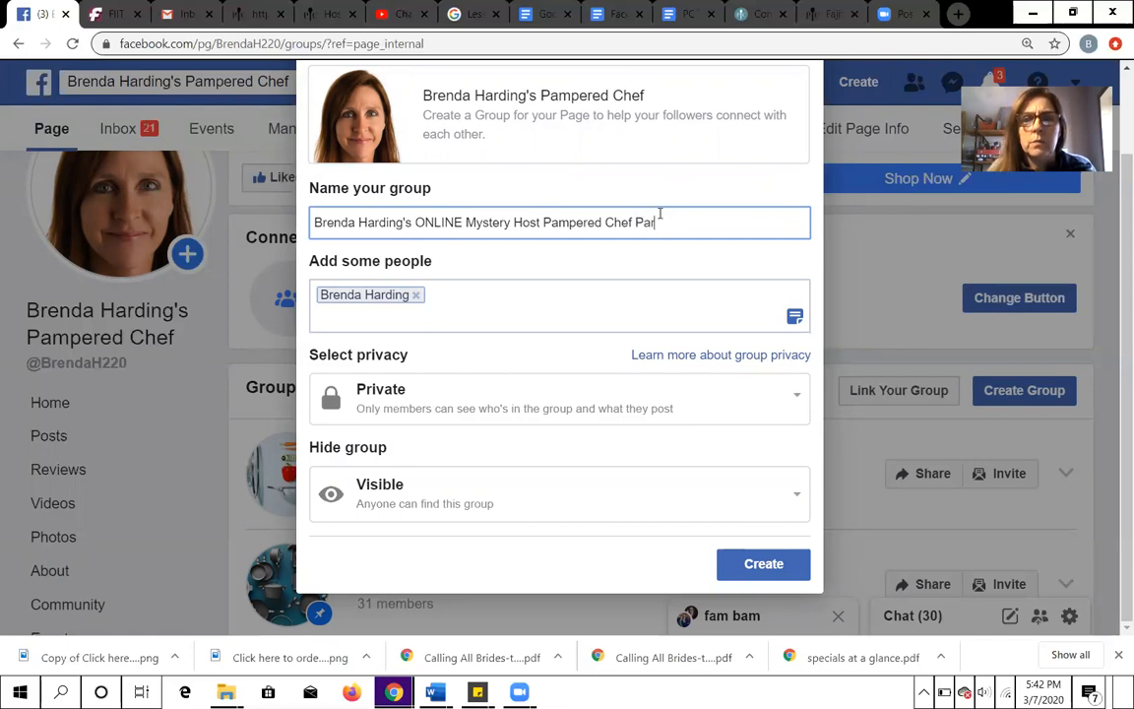
pyautogui.write('ty')
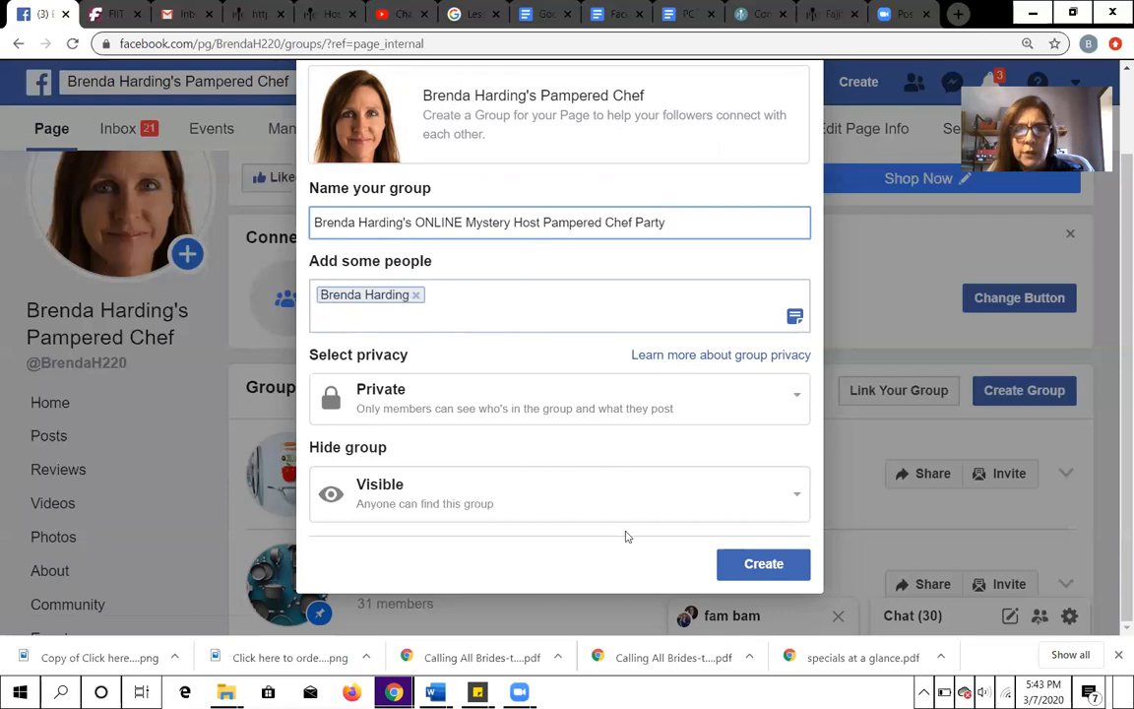
pyautogui.click(757, 566)
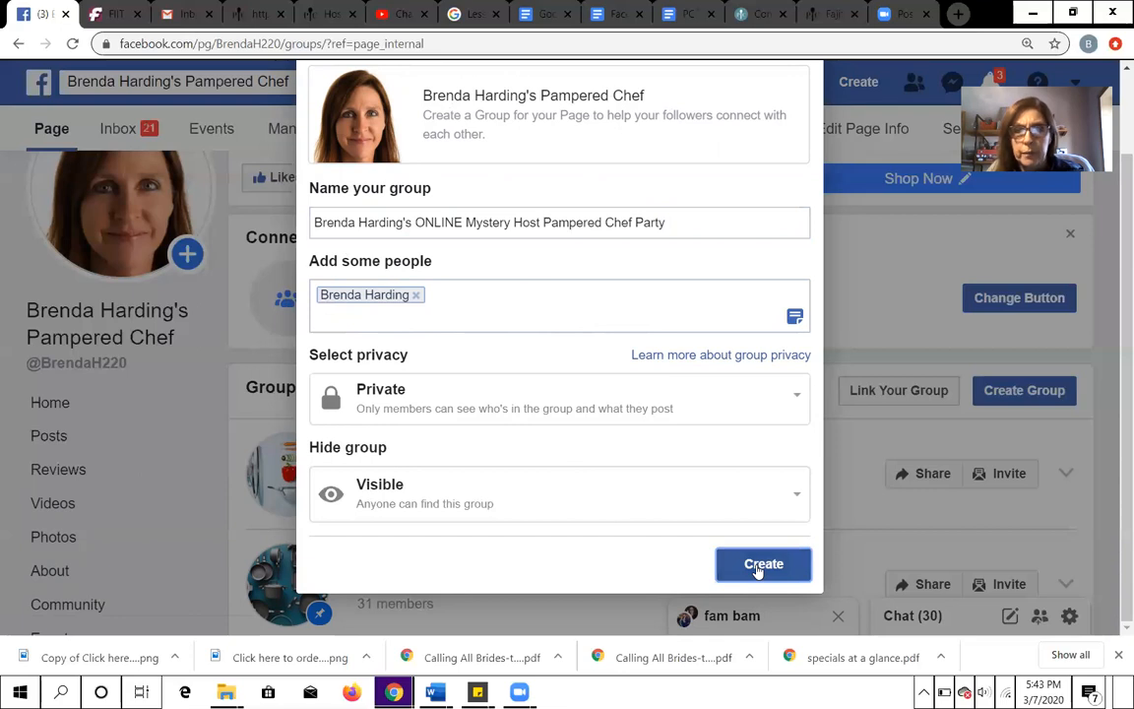
pyautogui.click(757, 568)
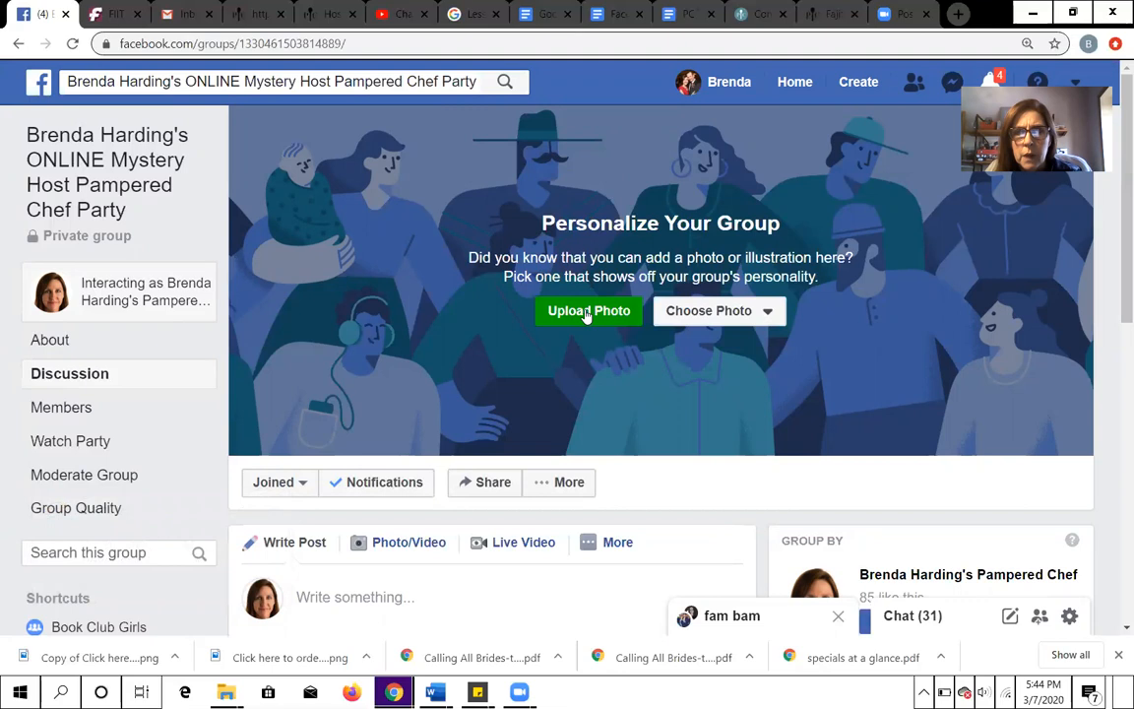
# - Upload cover-product-ss20-new-product2-usca from the Spring 2020 folder as the group's cover photo and save it
pyautogui.click(587, 313)
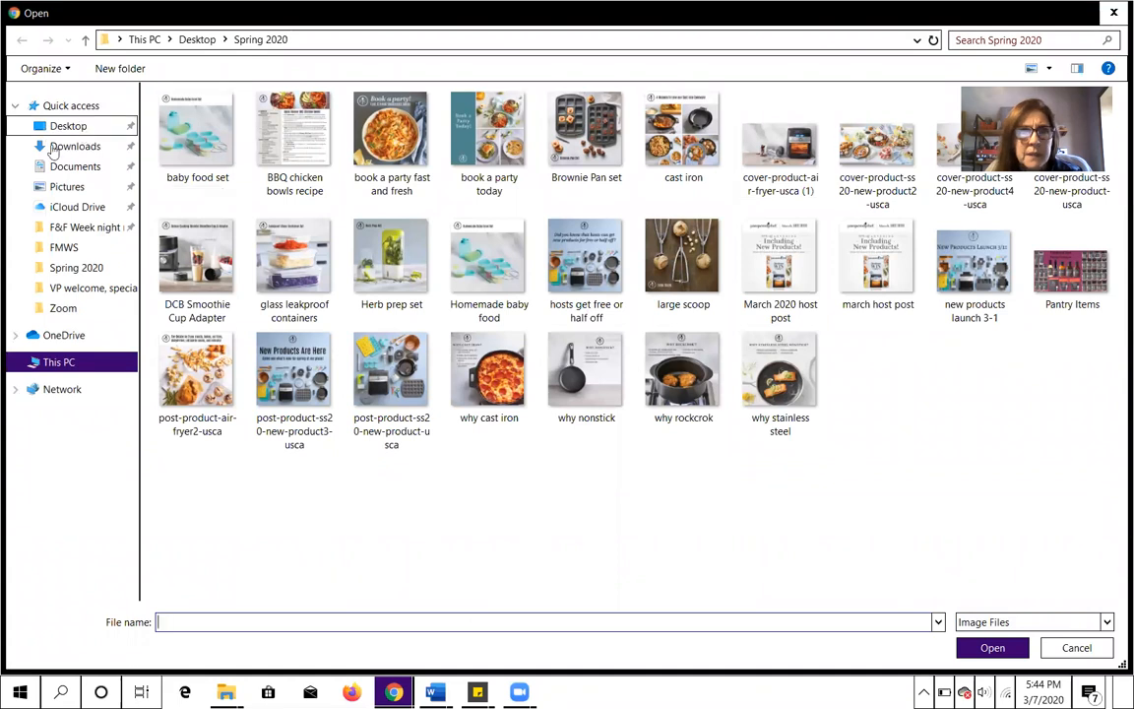
pyautogui.click(74, 268)
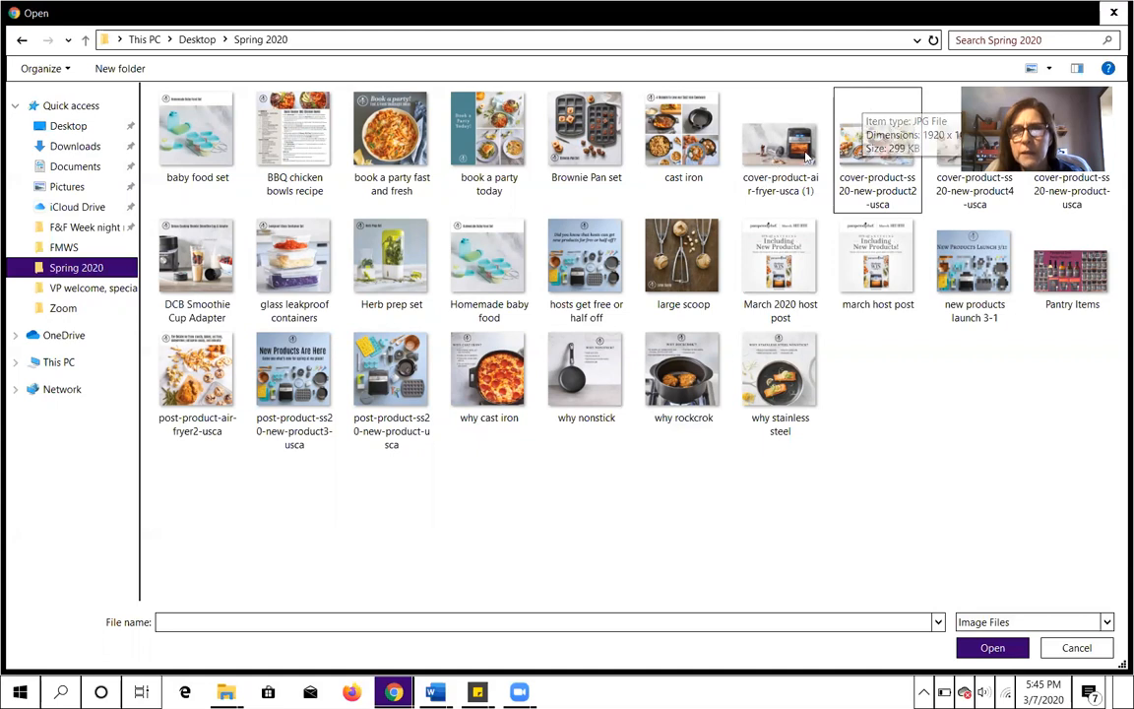
pyautogui.click(883, 154)
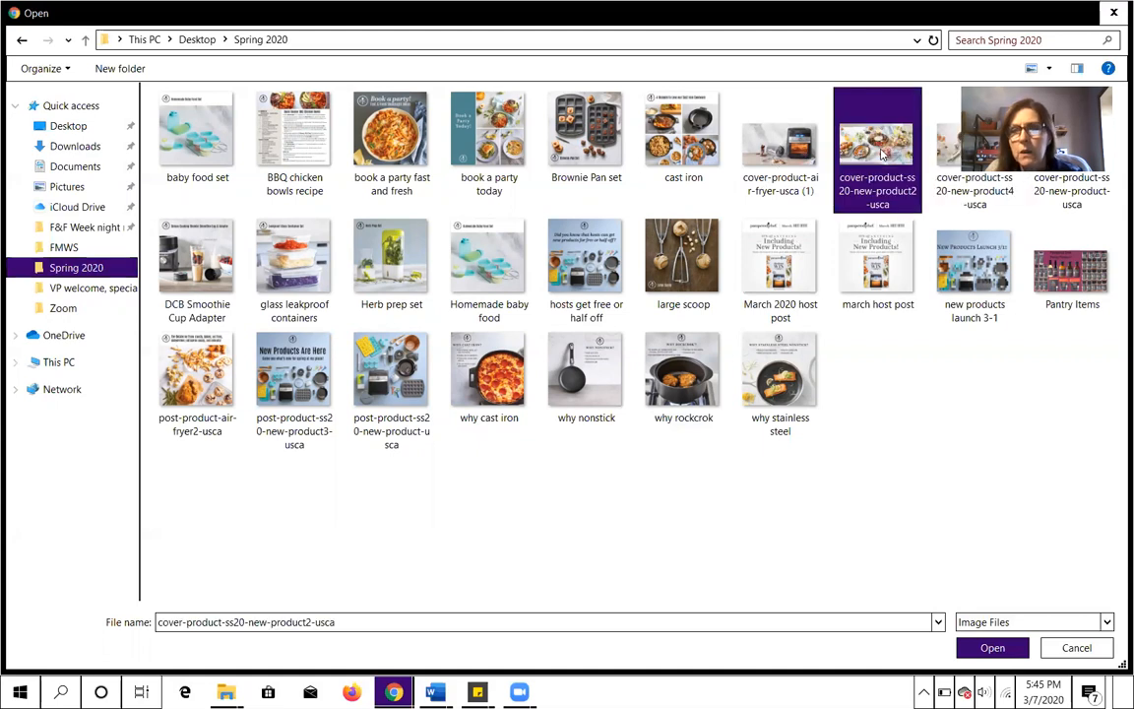
pyautogui.click(990, 646)
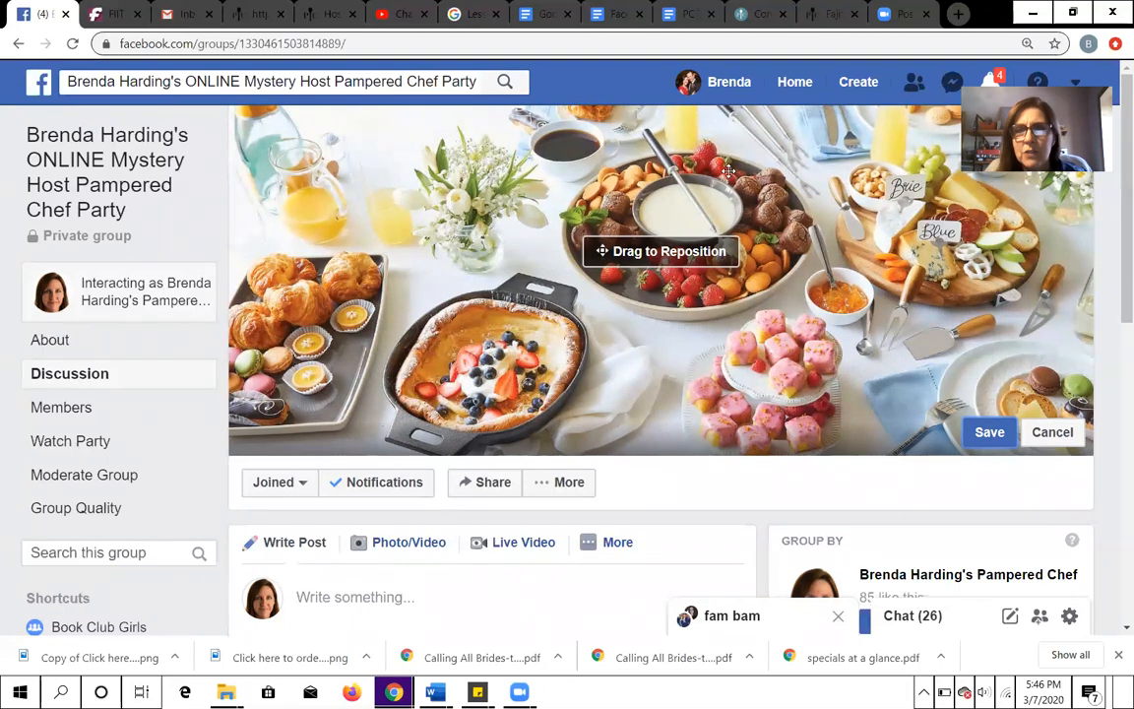
pyautogui.click(992, 433)
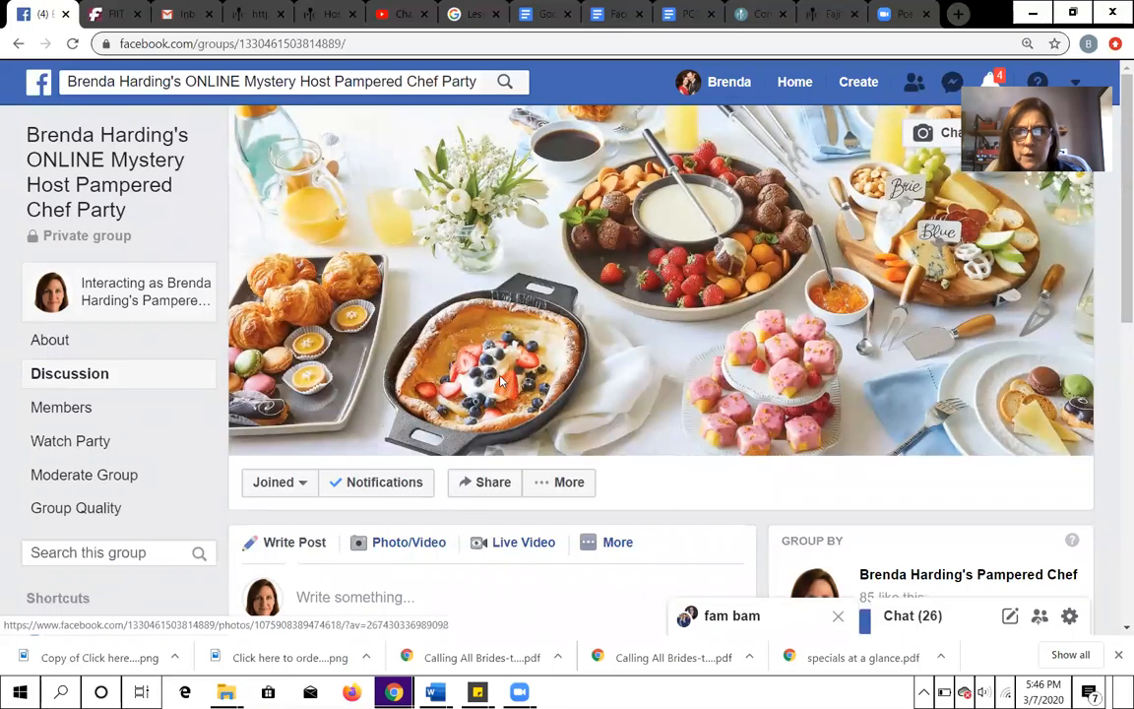
# - Open the new group's Discussion section
pyautogui.scroll(-5, 706, 254)
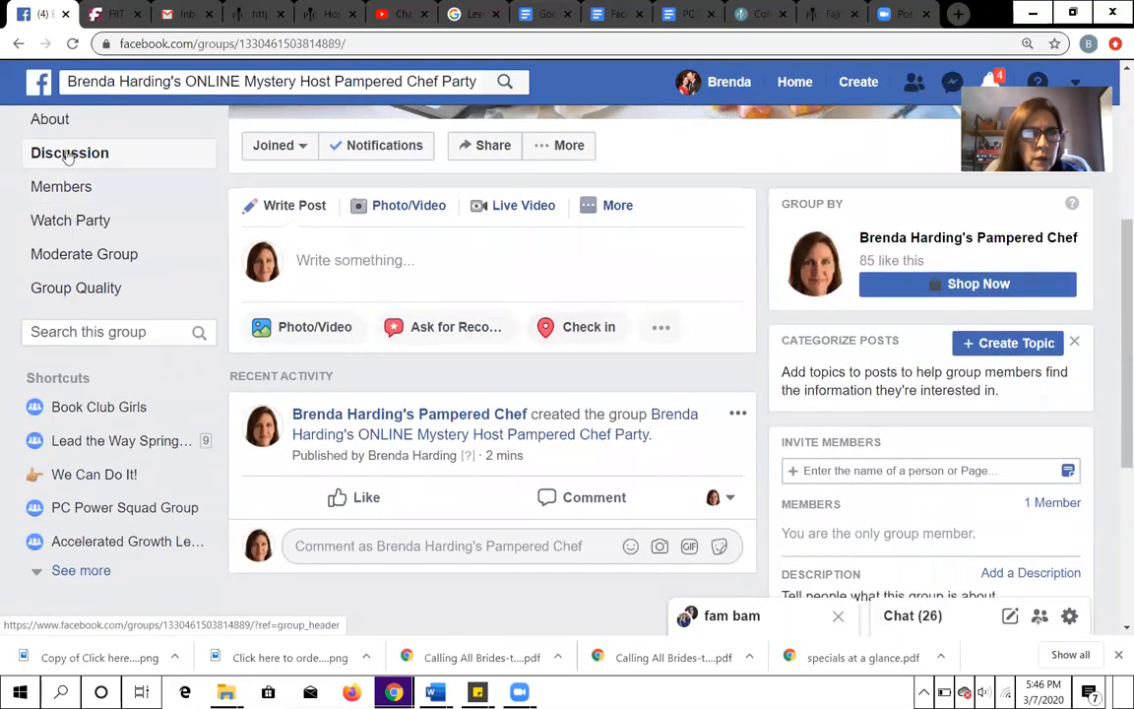
pyautogui.click(74, 153)
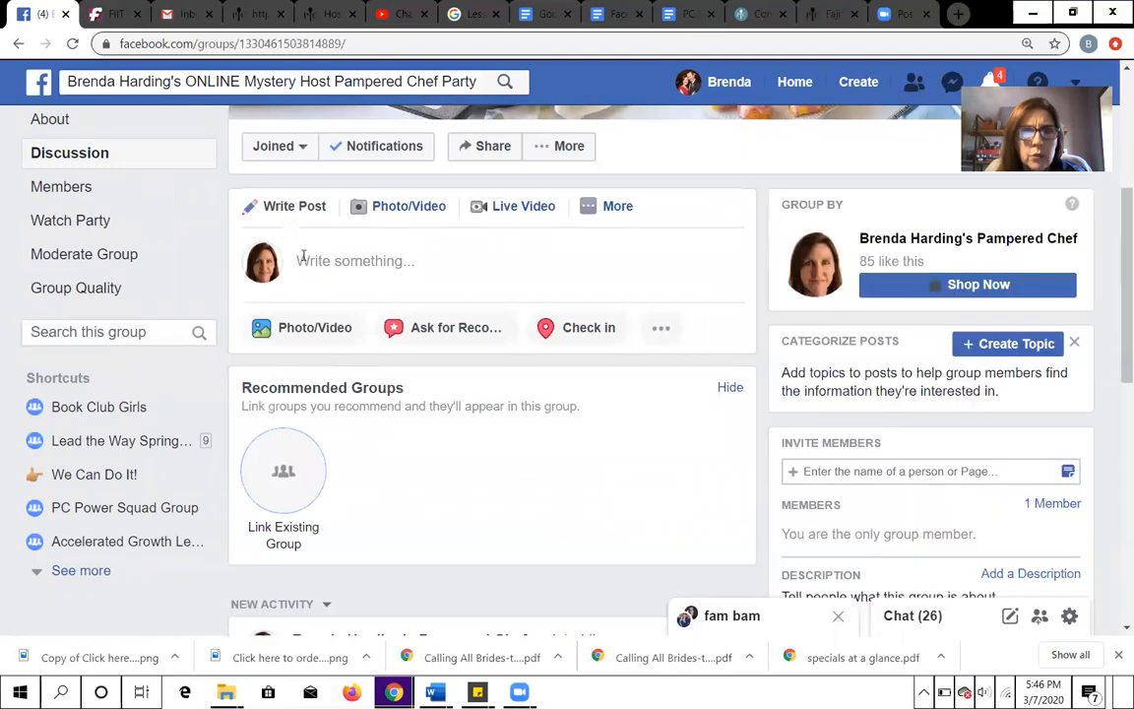
# - Start a new group post and copy the highlighted welcome text from the Word document "welcome for FB announcement on group page"
pyautogui.click(306, 256)
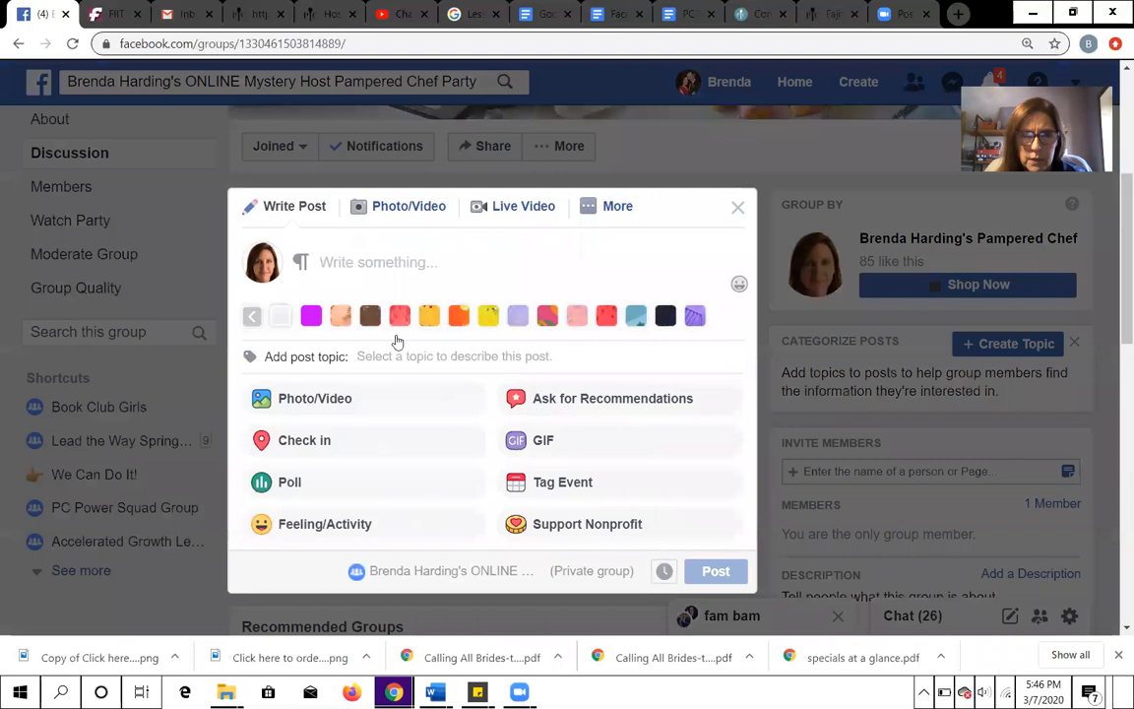
pyautogui.click(434, 692)
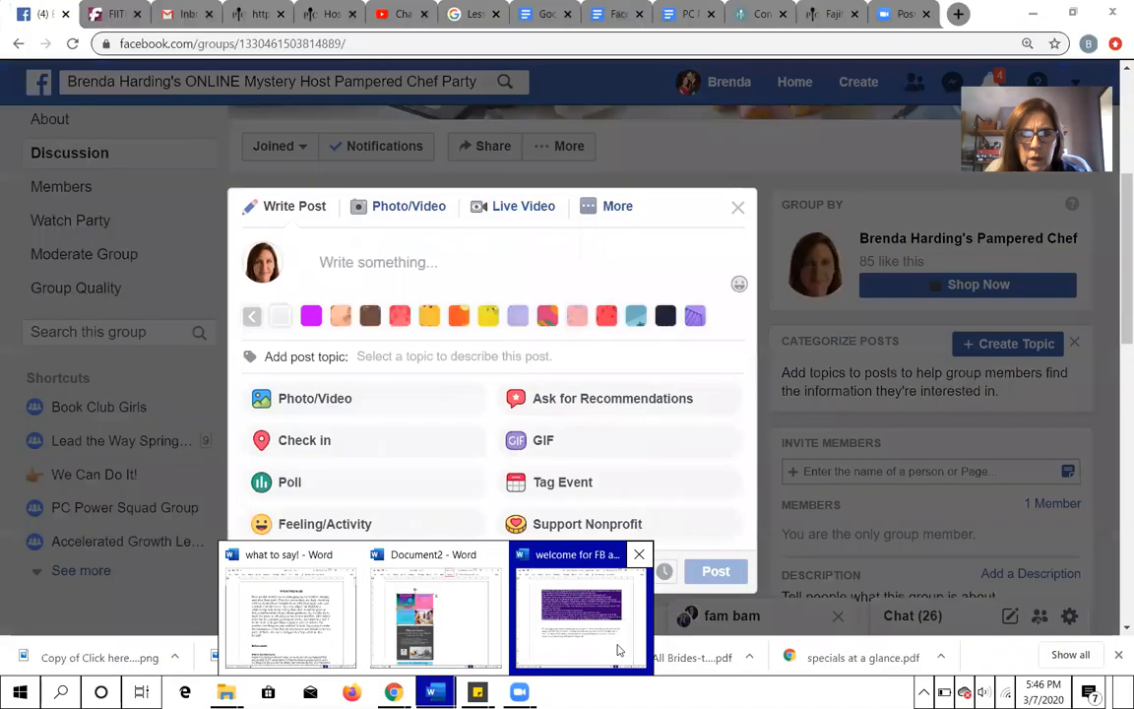
pyautogui.click(585, 643)
pyautogui.click(585, 643)
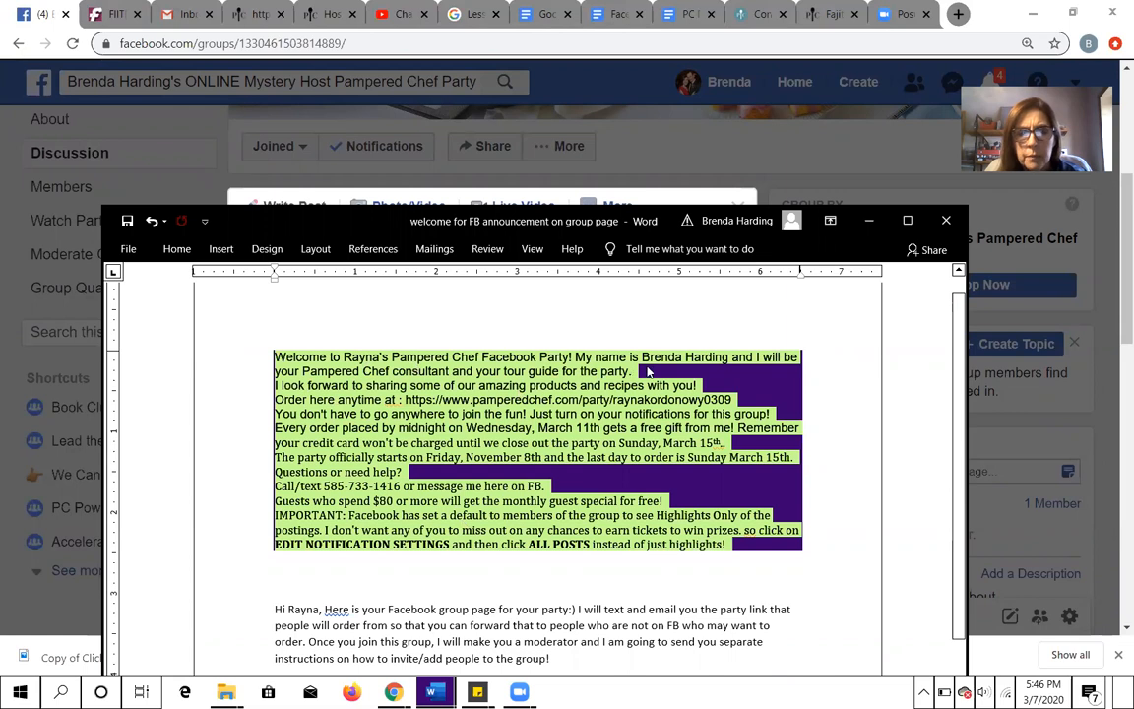
pyautogui.rightClick(487, 406)
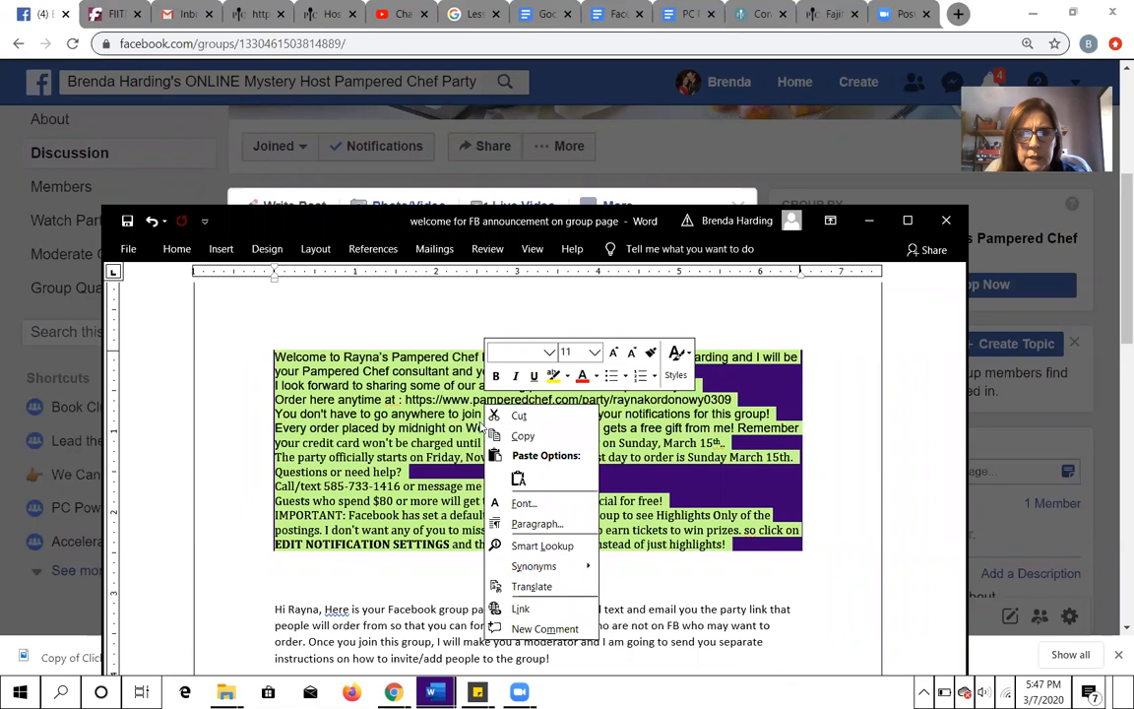
pyautogui.click(512, 436)
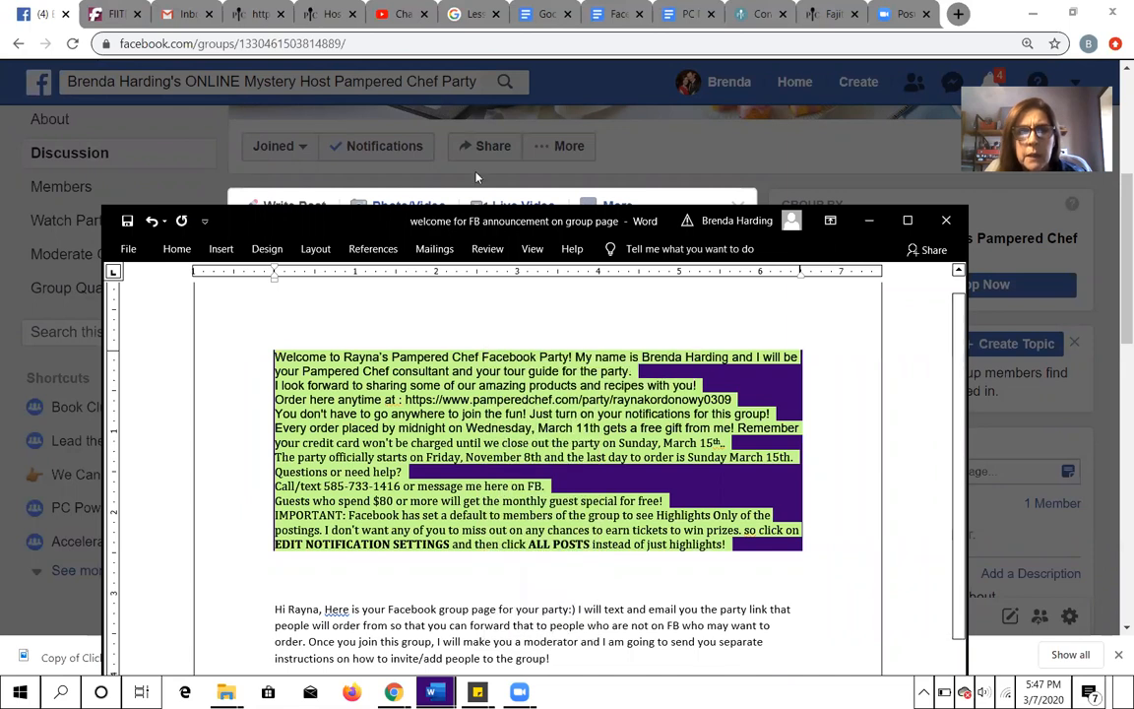
# - Return to the Facebook group in the browser and paste the copied welcome text into the new post
pyautogui.click(671, 157)
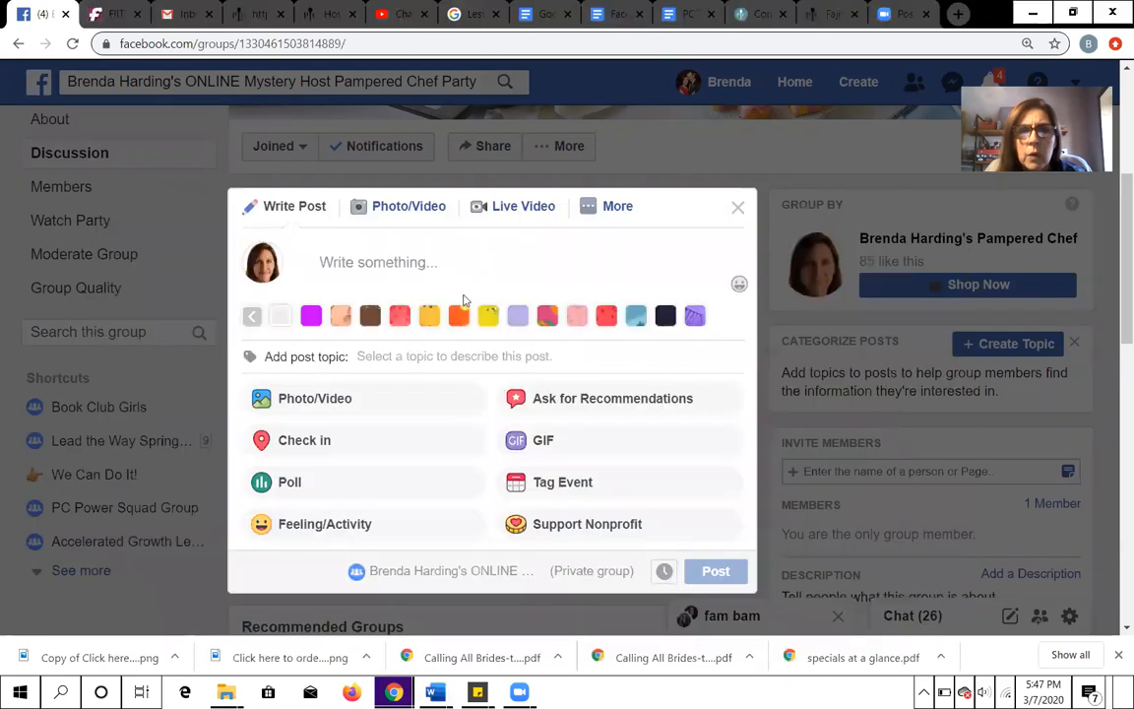
pyautogui.click(328, 258)
pyautogui.rightClick(327, 258)
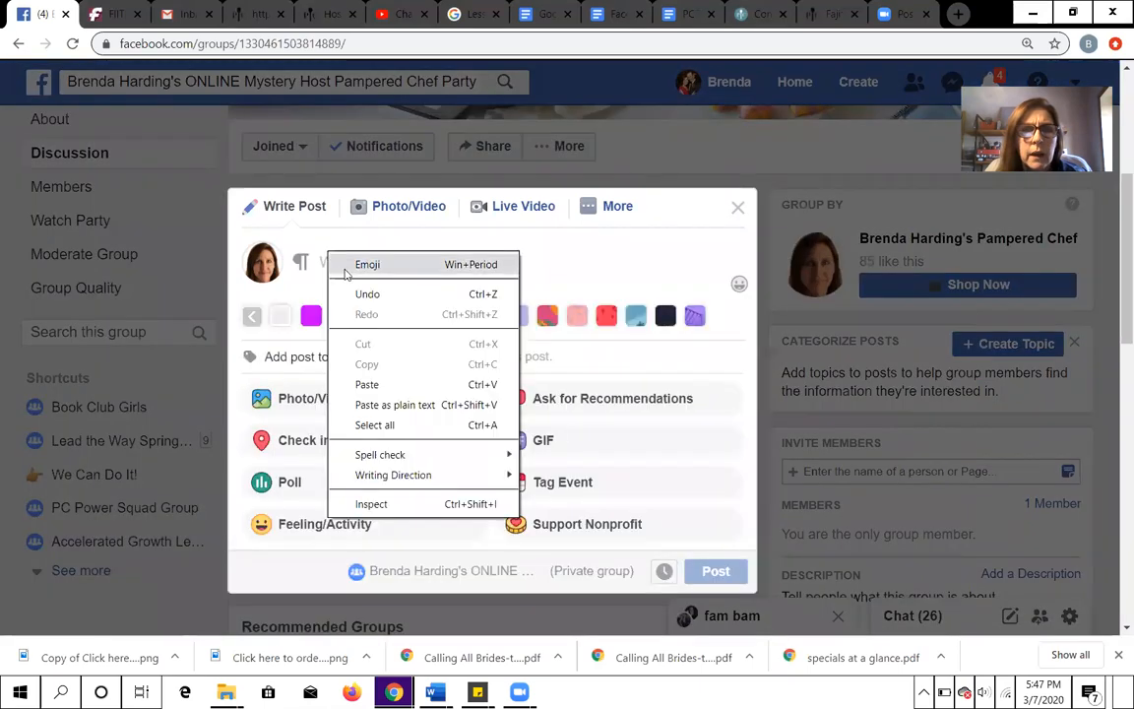
pyautogui.click(366, 384)
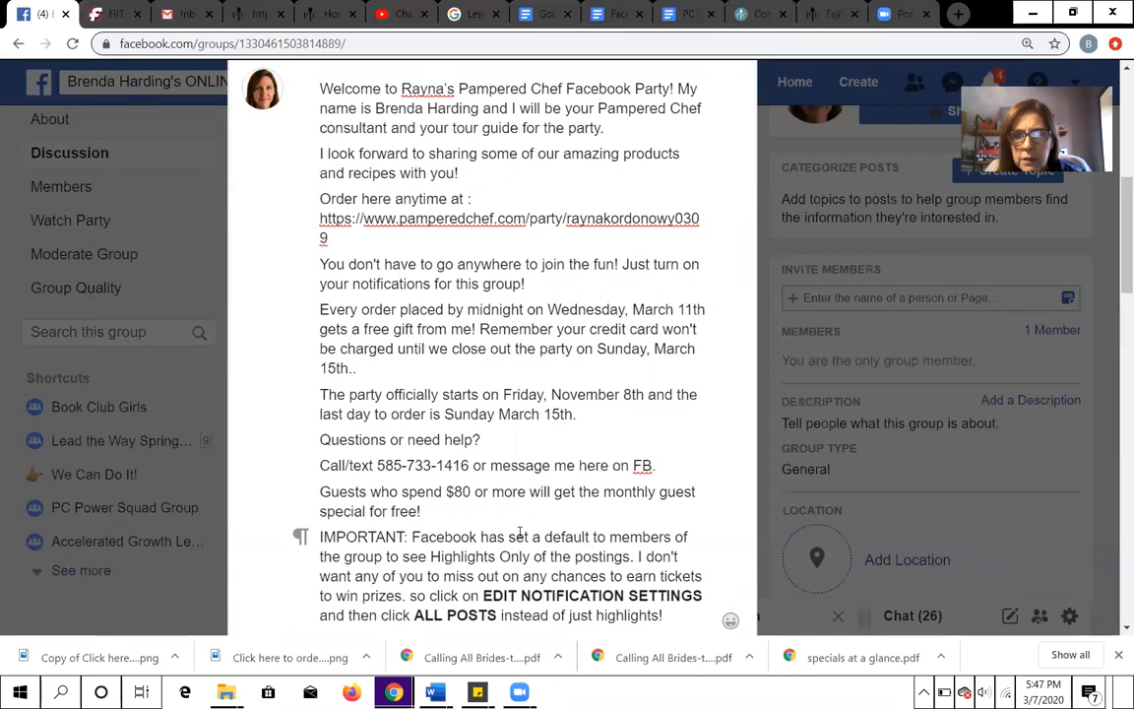
# - Check the stored party links in Sticky Notes against the ordering link in the Word welcome text, and return to the post
pyautogui.click(477, 692)
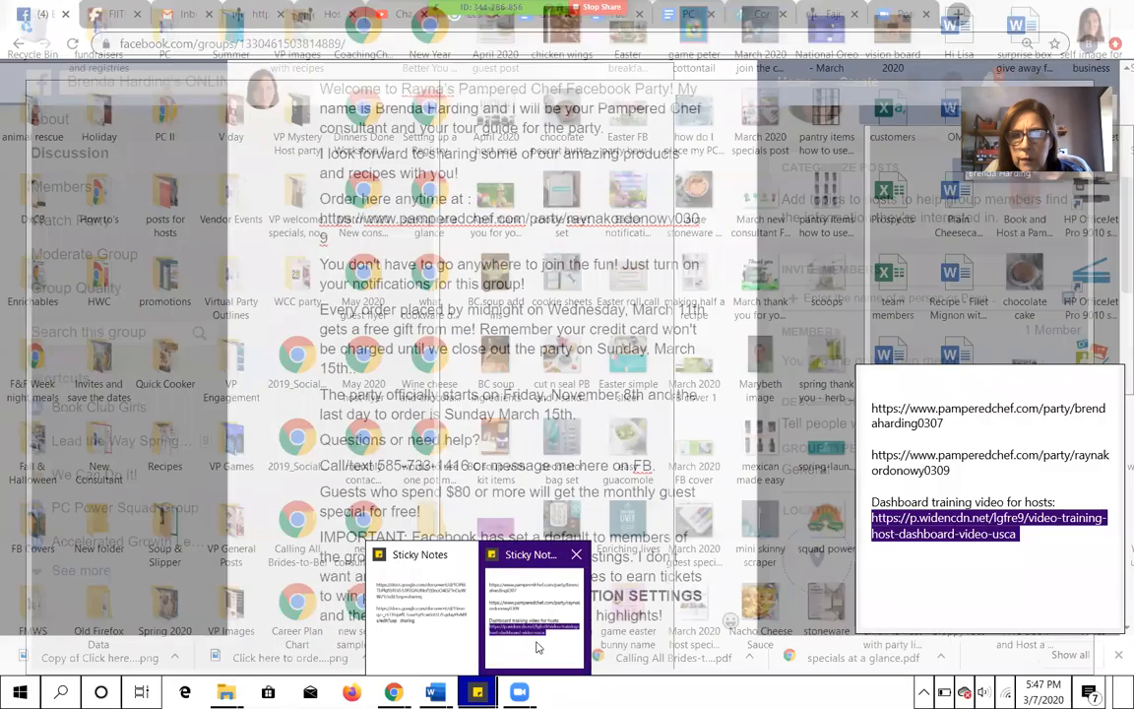
pyautogui.click(502, 596)
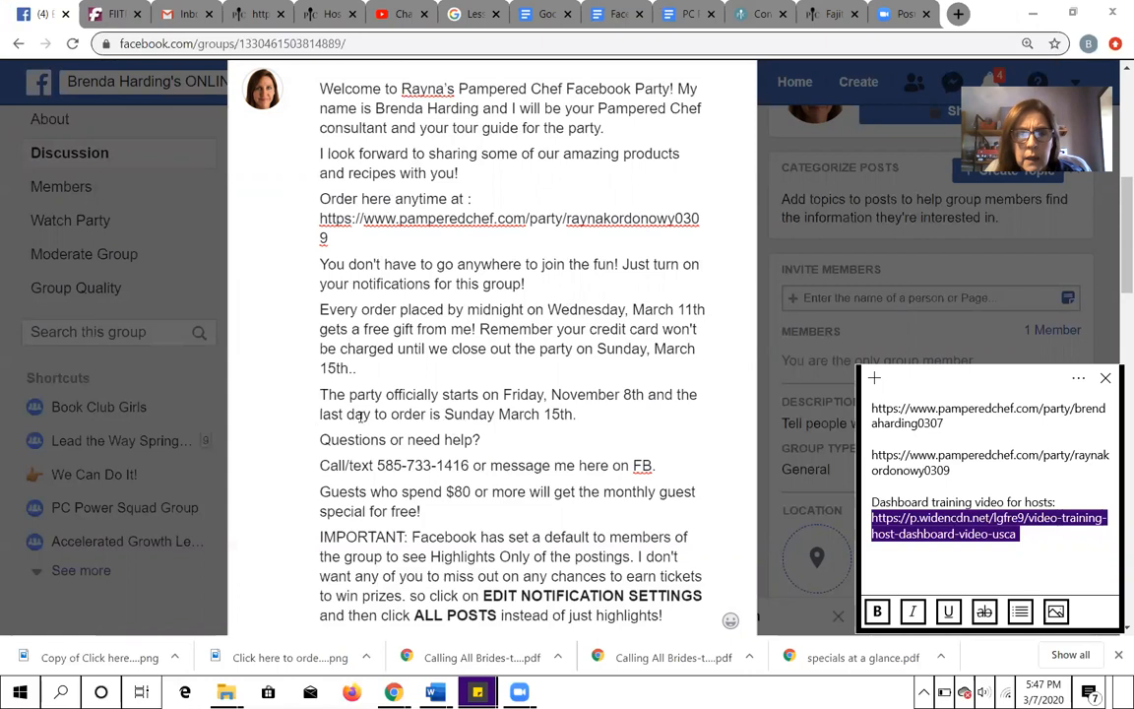
pyautogui.moveTo(434, 692)
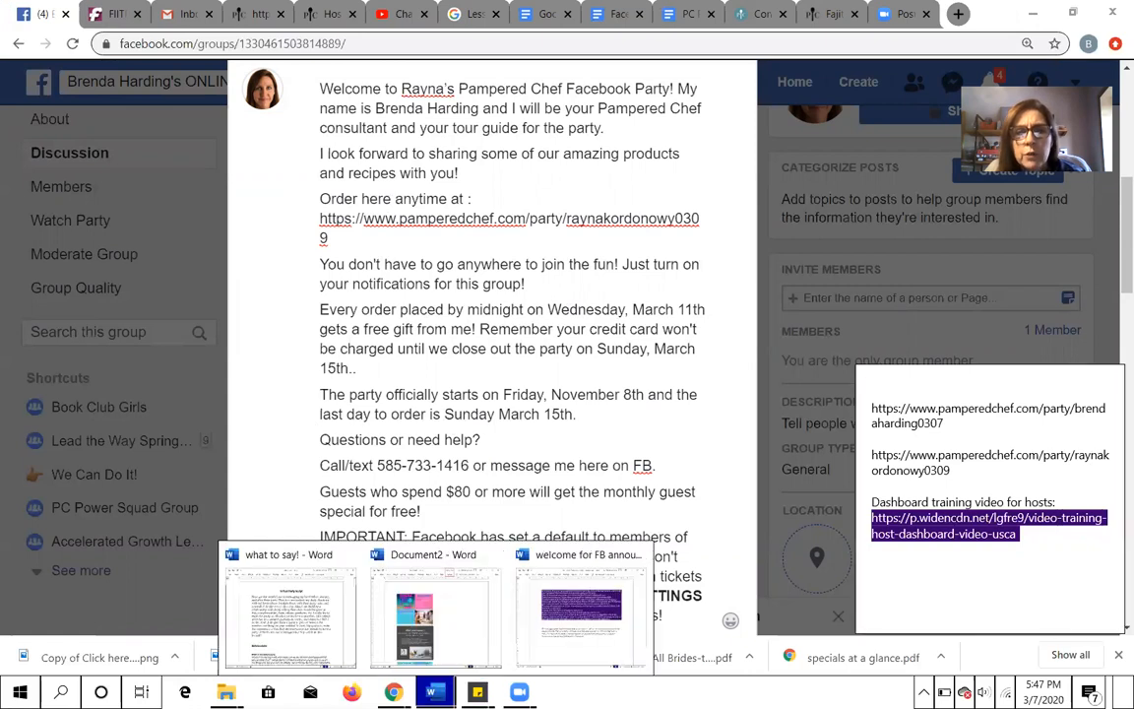
pyautogui.click(542, 608)
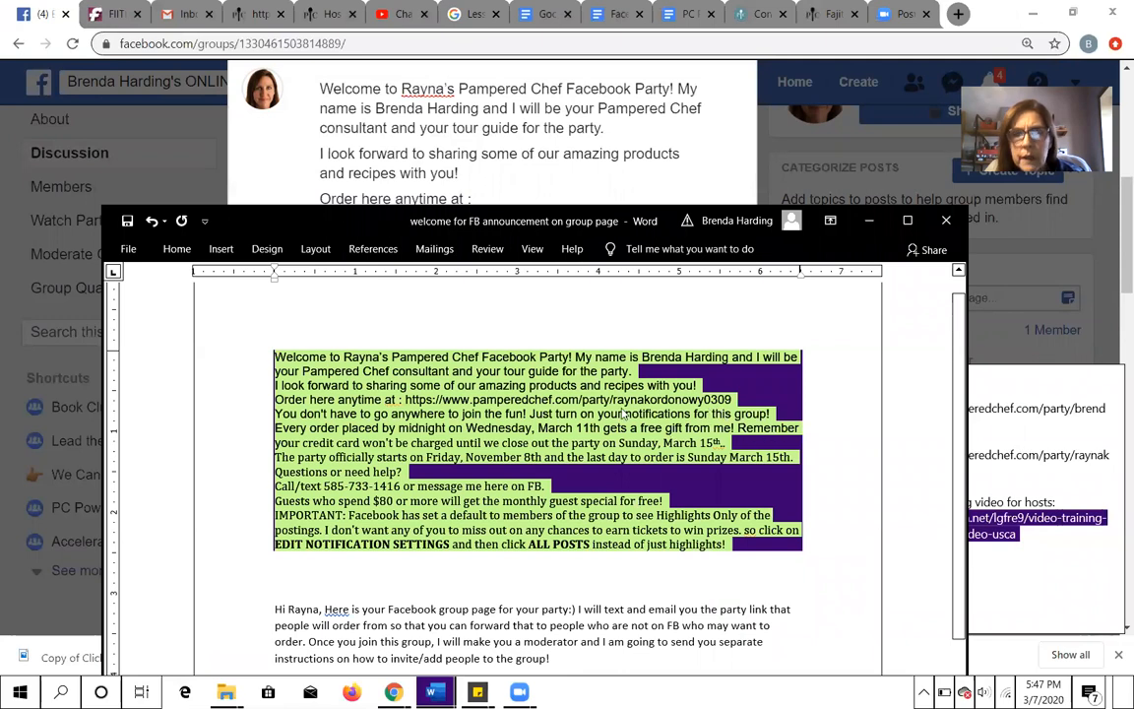
pyautogui.click(687, 189)
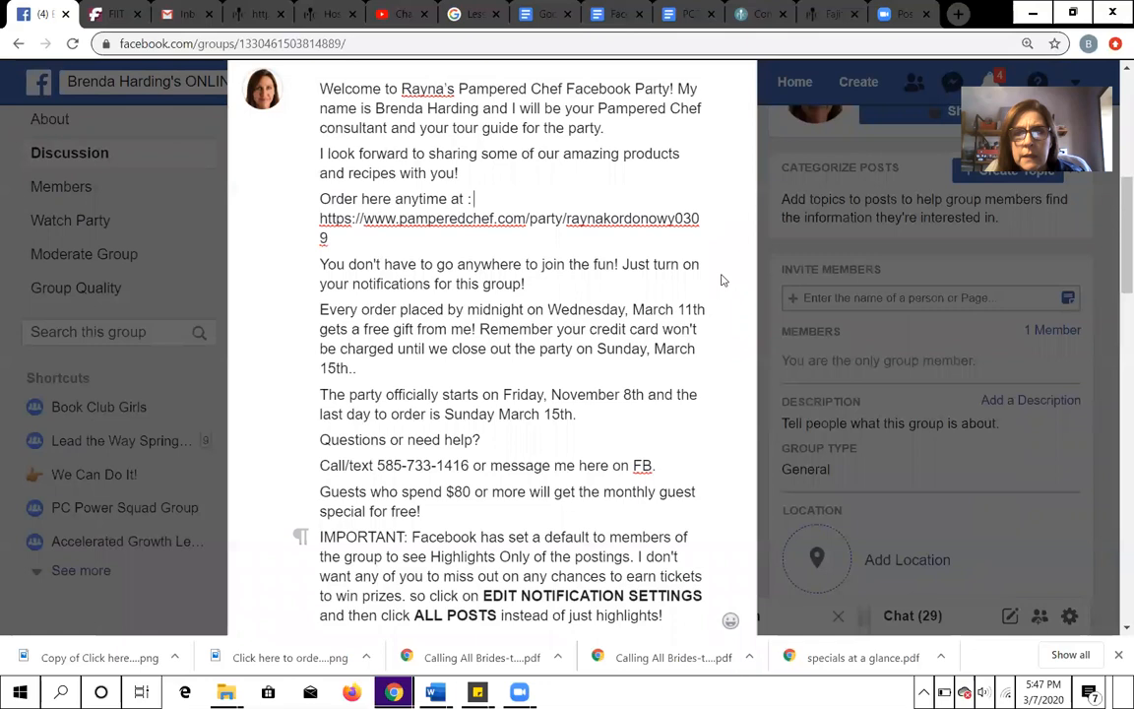
# - Review the welcome message with its party-link preview and publish it to the private group
pyautogui.scroll(-3, 651, 285)
pyautogui.scroll(-3, 646, 418)
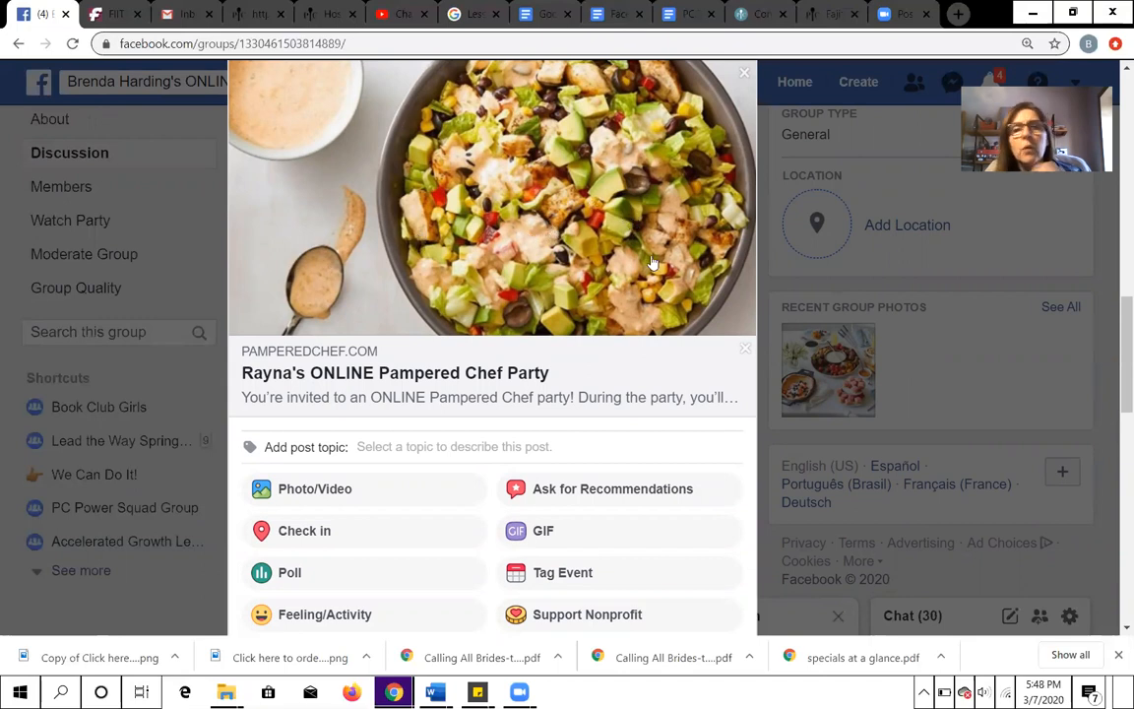
pyautogui.scroll(3, 726, 304)
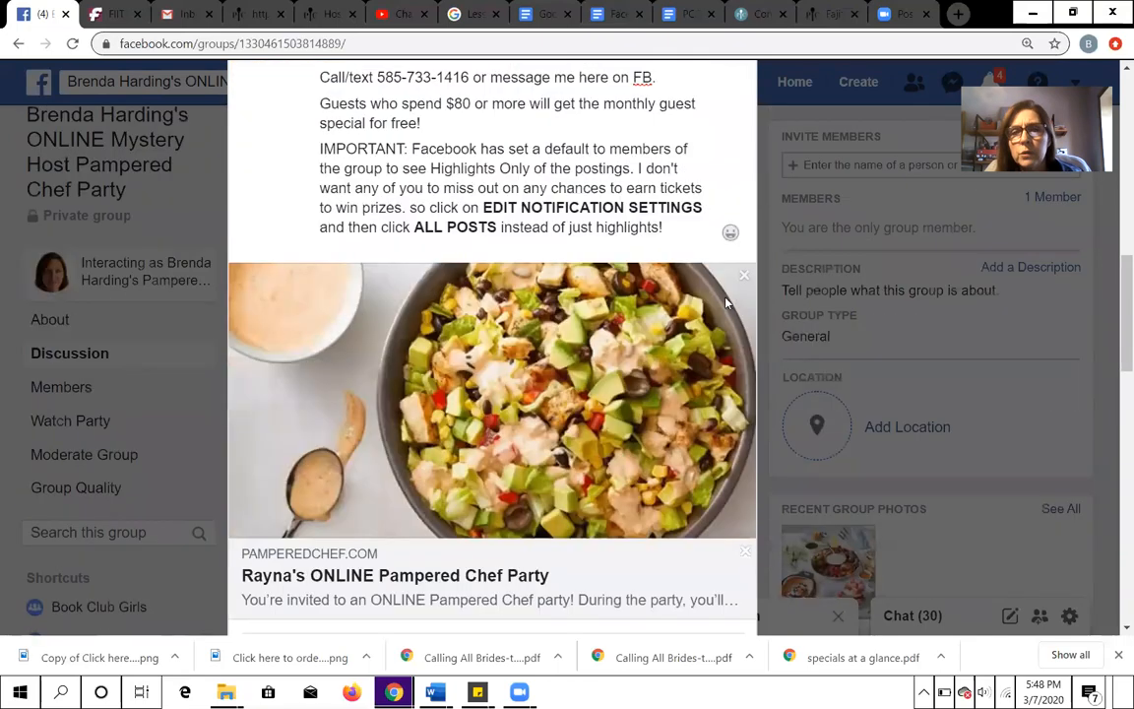
pyautogui.scroll(3, 566, 148)
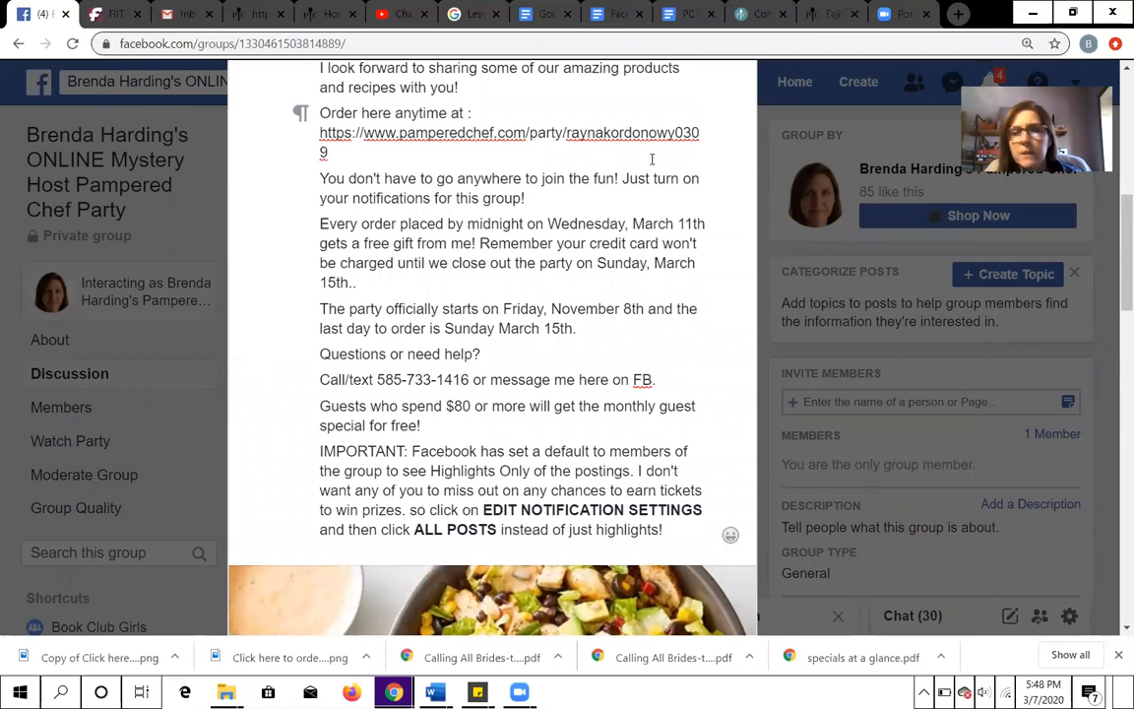
pyautogui.scroll(-6, 651, 158)
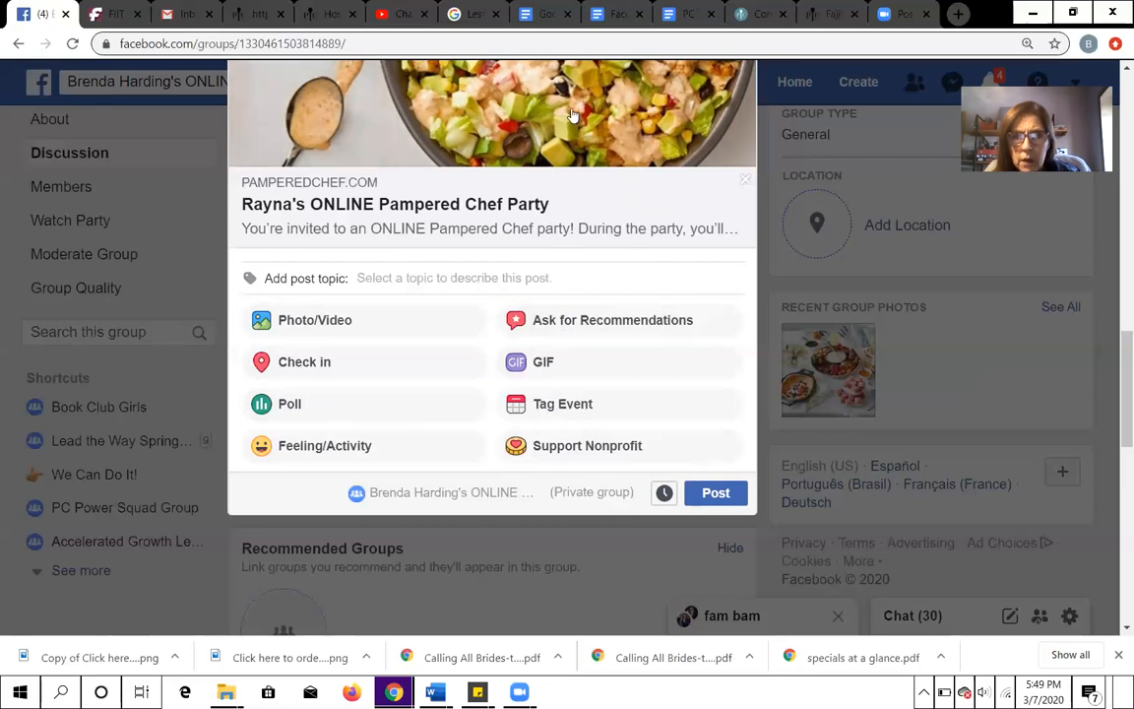
pyautogui.scroll(3, 576, 111)
pyautogui.scroll(-9, 675, 127)
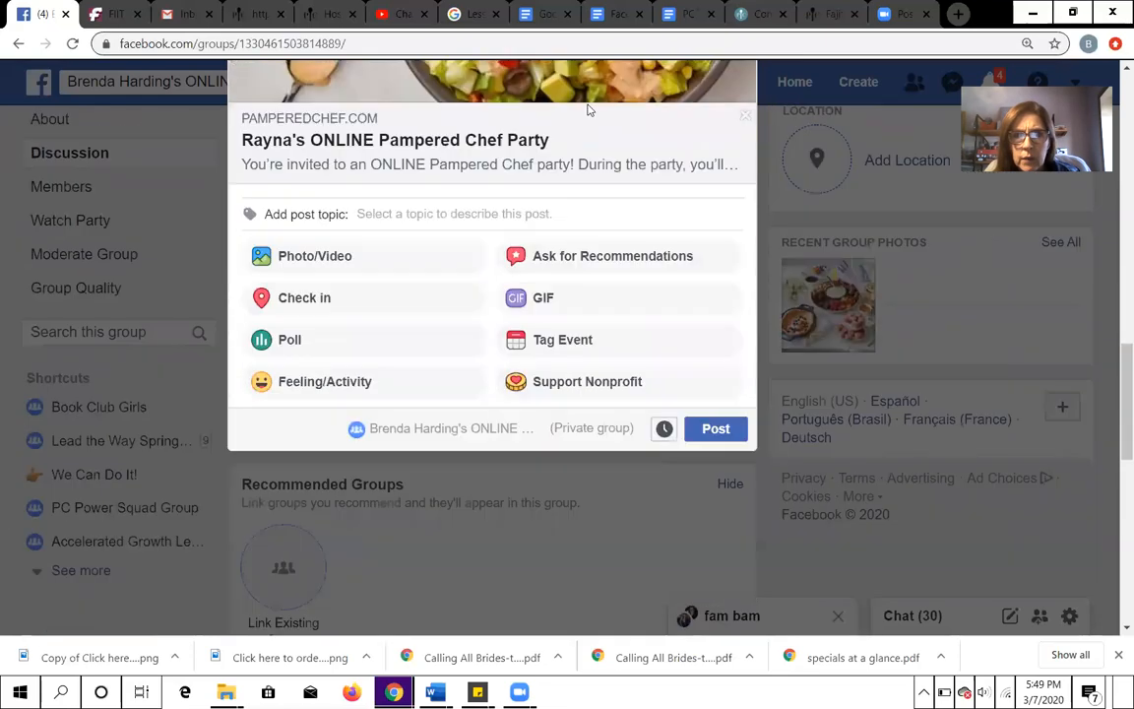
pyautogui.scroll(3, 676, 120)
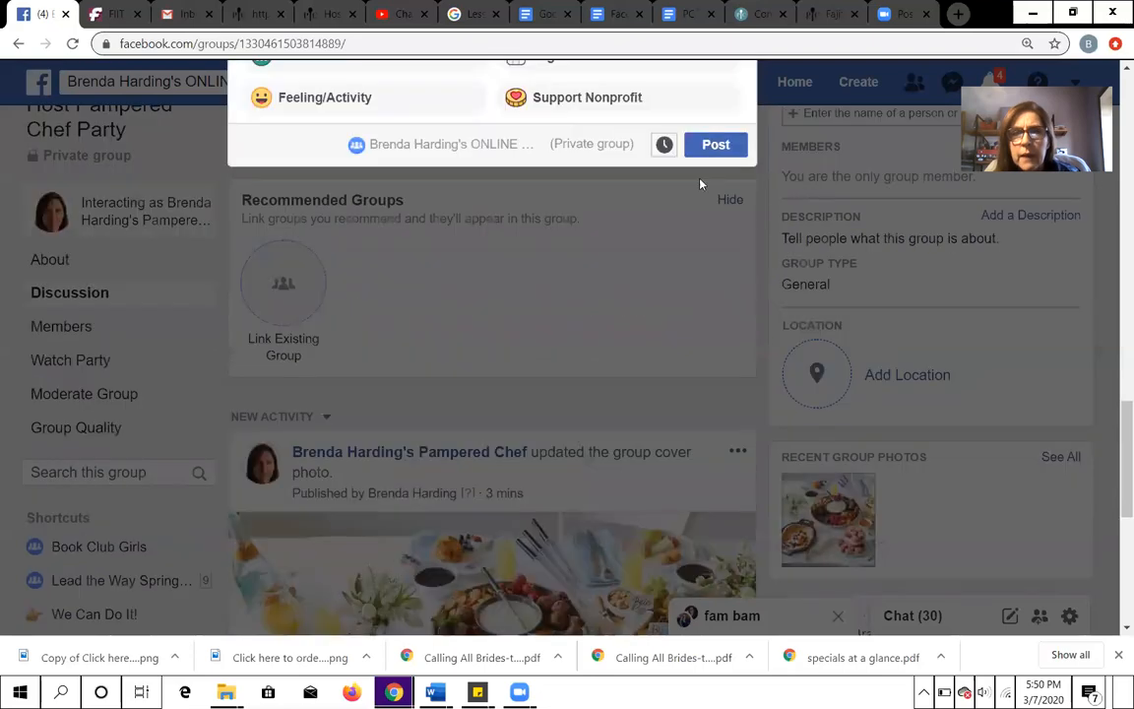
pyautogui.click(714, 243)
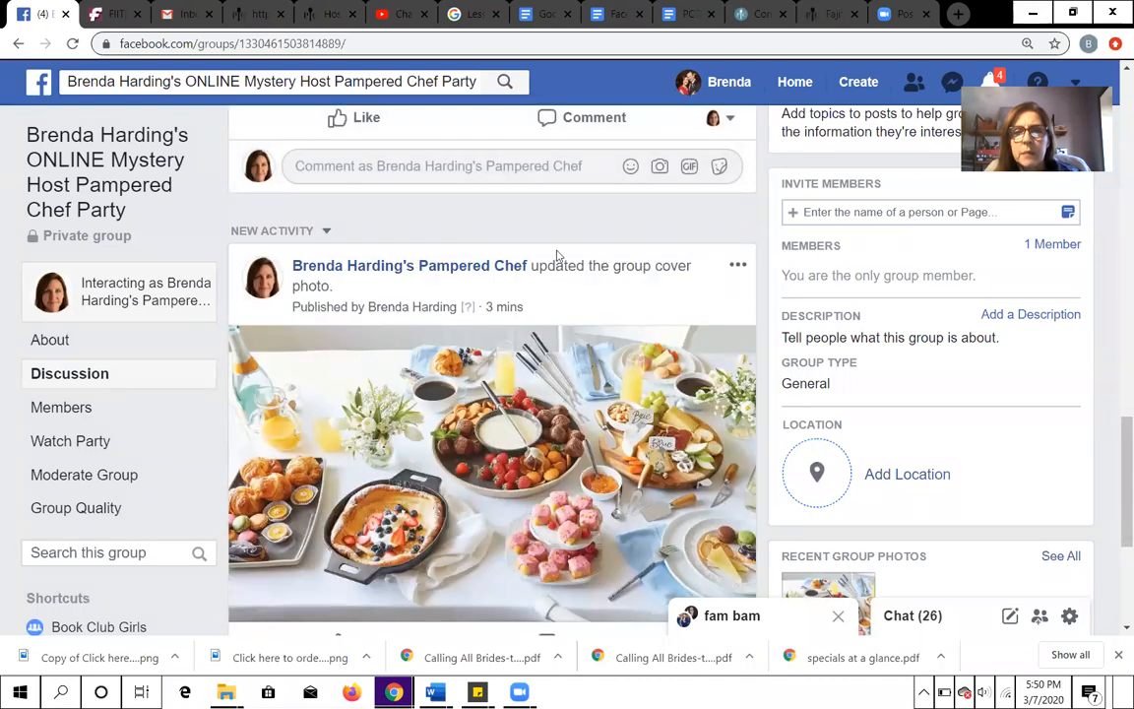
# - Mark the group cover photo post as an announcement
pyautogui.click(739, 265)
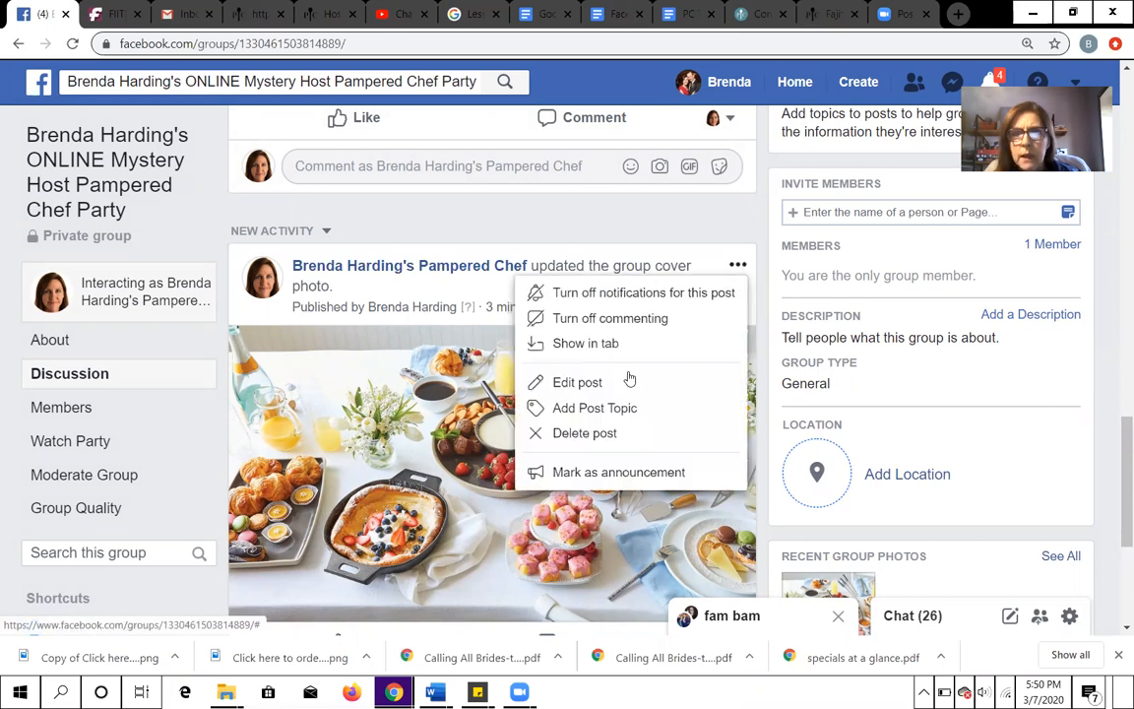
pyautogui.click(597, 486)
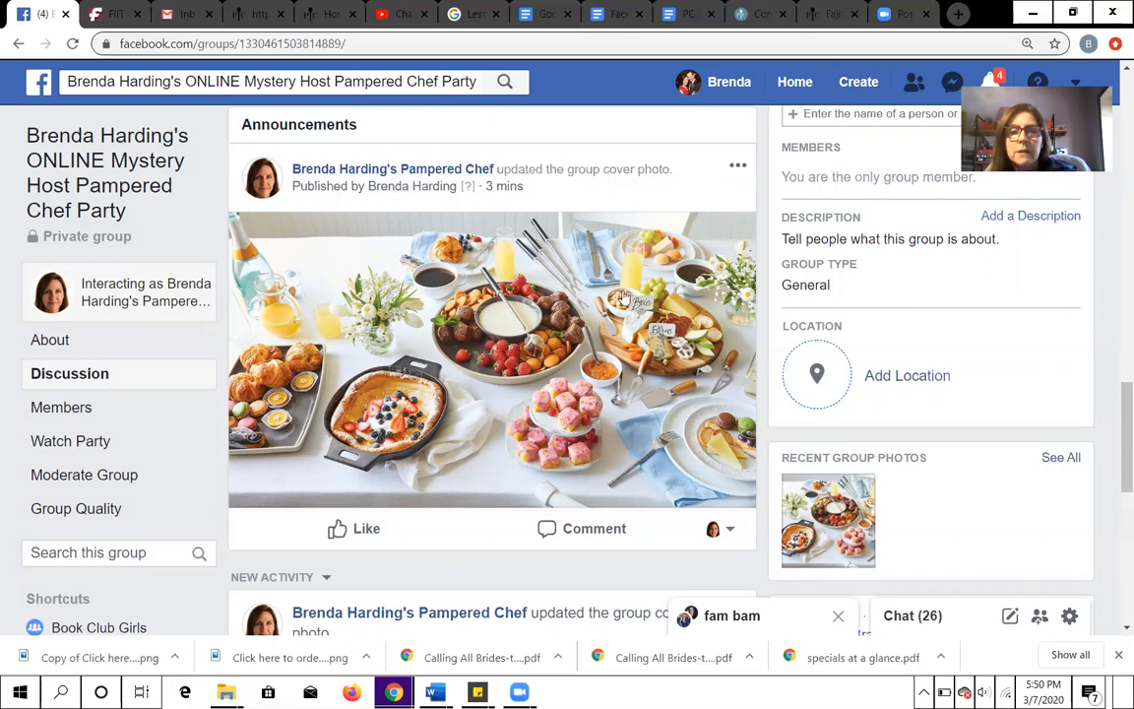
# - Examine the group's discussion feed and read the full text of the published welcome post
pyautogui.scroll(-3, 491, 391)
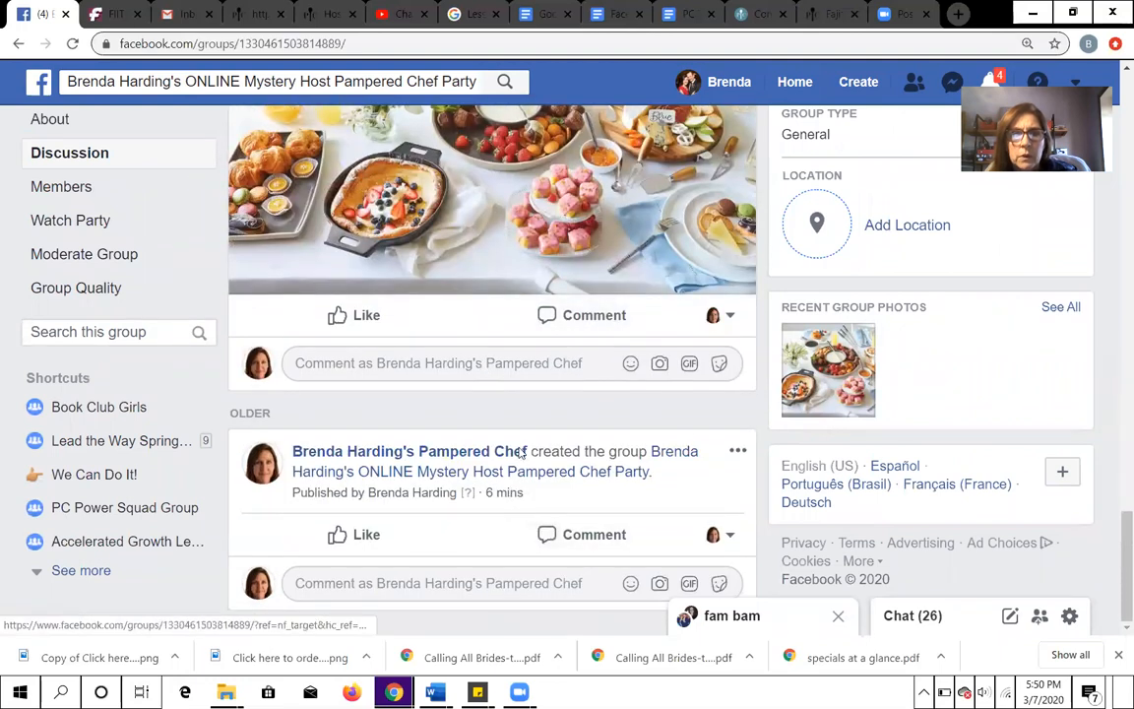
pyautogui.scroll(10, 517, 463)
pyautogui.scroll(5, 514, 395)
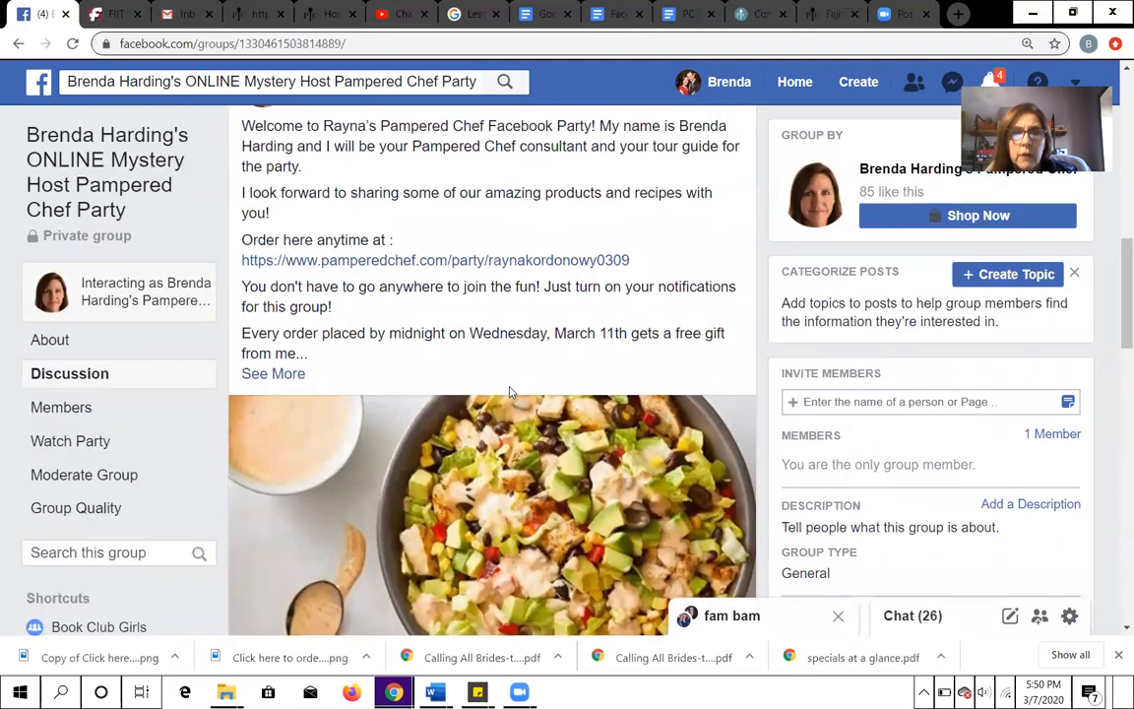
pyautogui.scroll(-2, 493, 422)
pyautogui.scroll(-2, 495, 421)
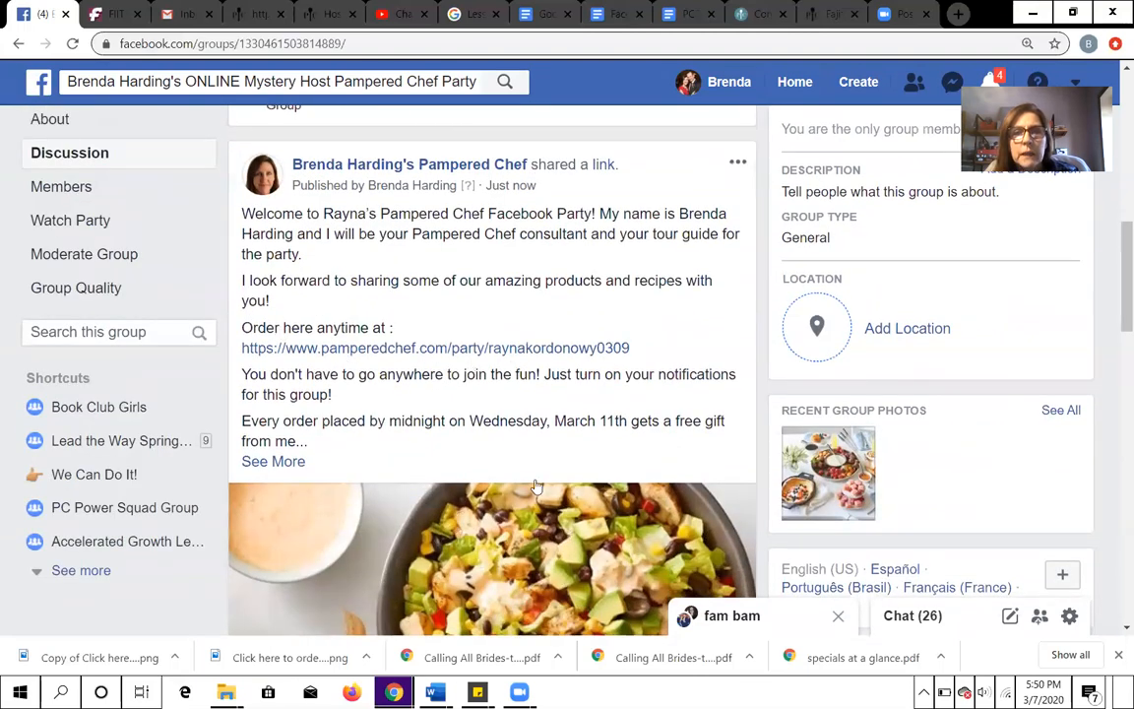
pyautogui.click(274, 461)
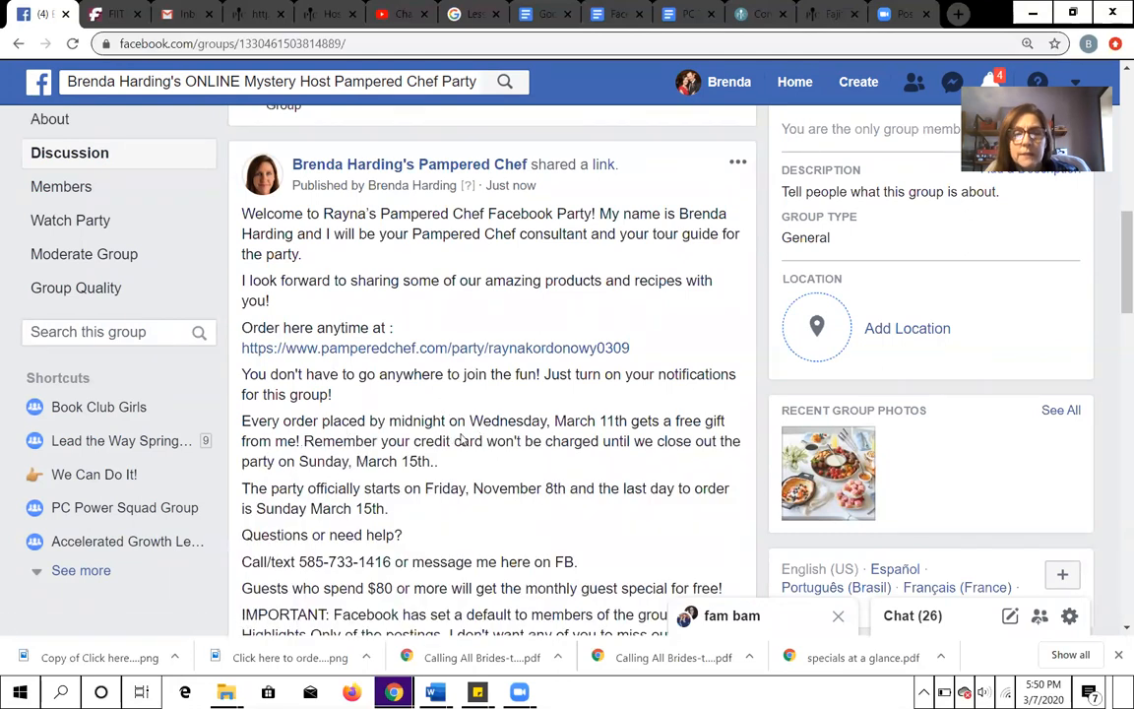
pyautogui.scroll(5, 511, 387)
pyautogui.scroll(2, 531, 364)
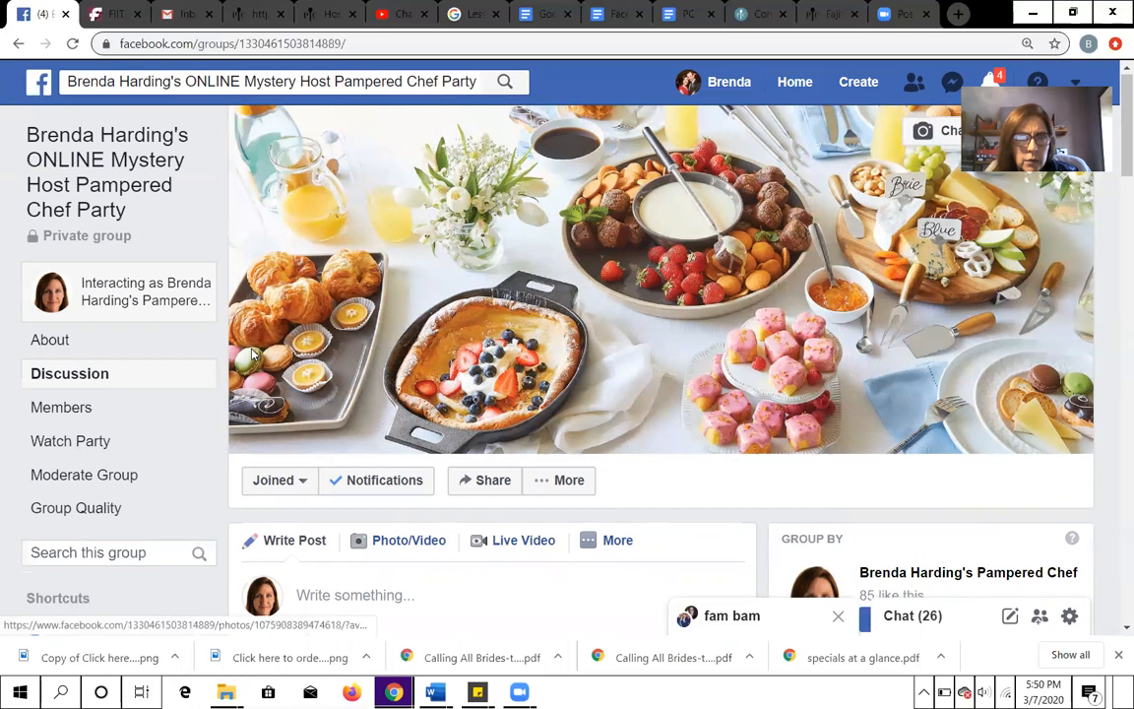
pyautogui.scroll(-4, 243, 335)
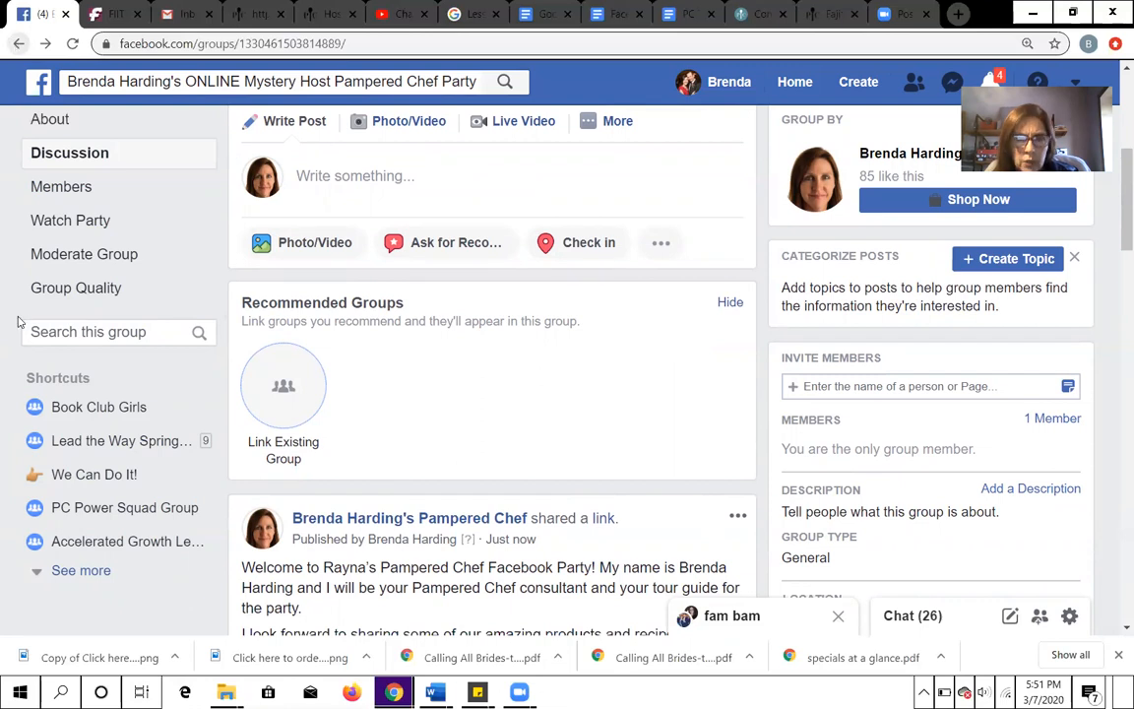
pyautogui.scroll(-8, 409, 394)
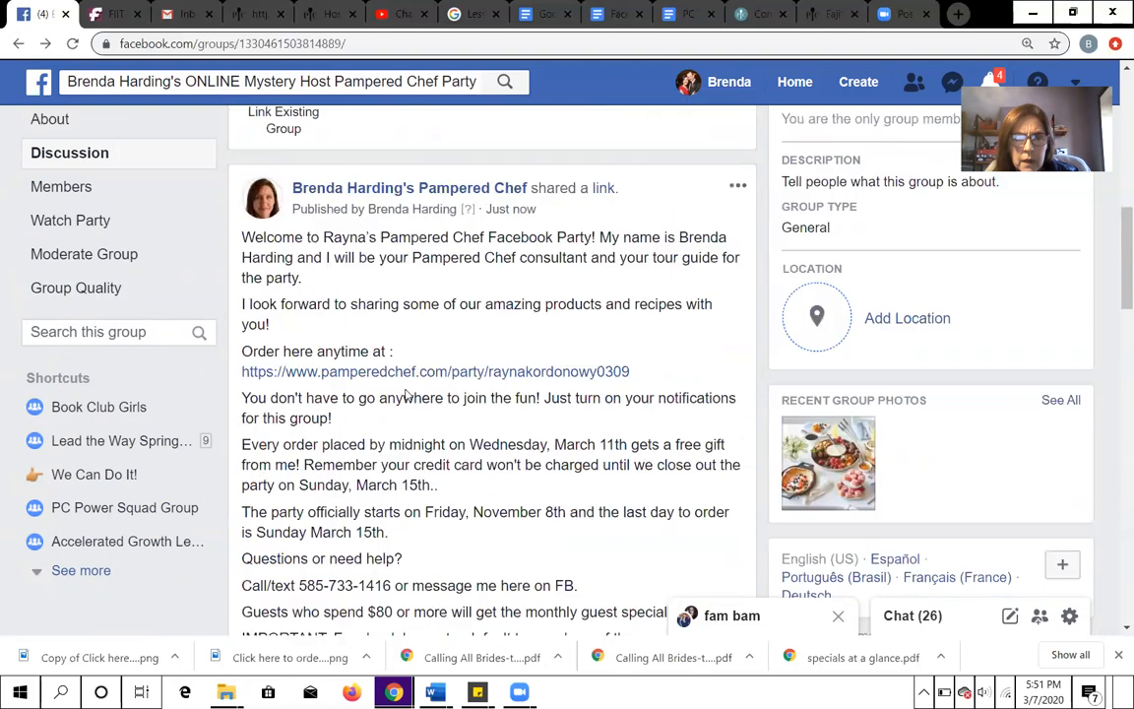
pyautogui.scroll(5, 117, 149)
pyautogui.scroll(1, 117, 148)
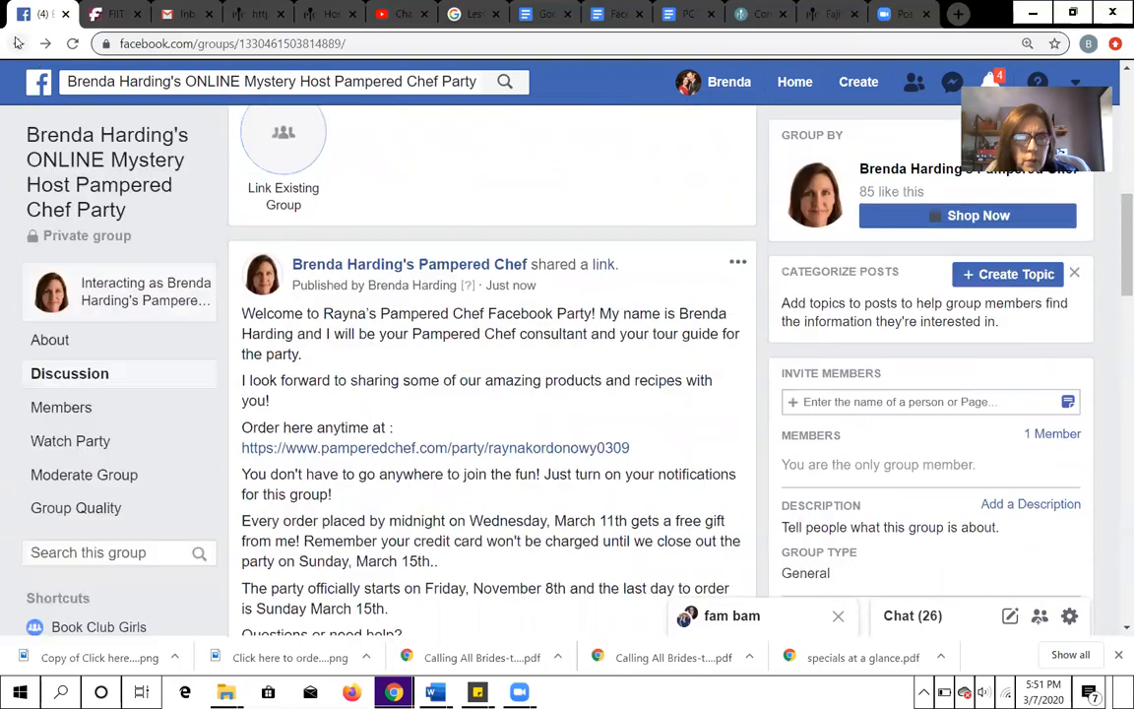
# - Go back to the business page's Groups list and open the host's ONLINE Pampered Chef Party group listed just after the test group
pyautogui.click(16, 44)
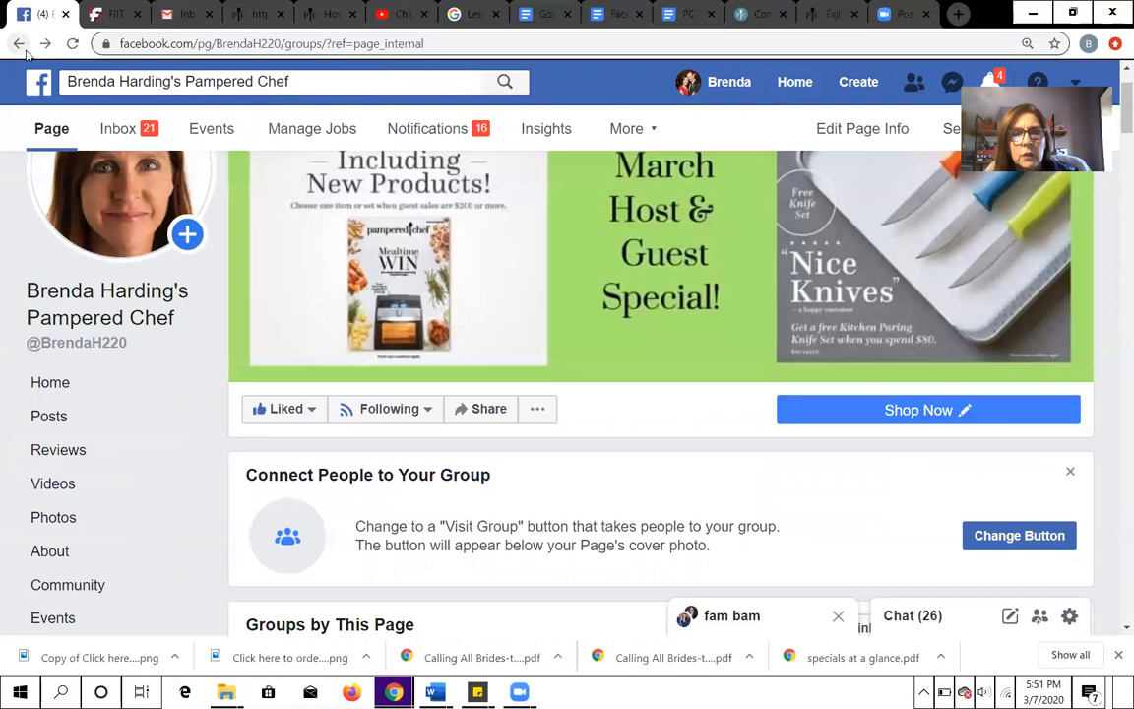
pyautogui.scroll(-2, 31, 125)
pyautogui.scroll(-3, 16, 147)
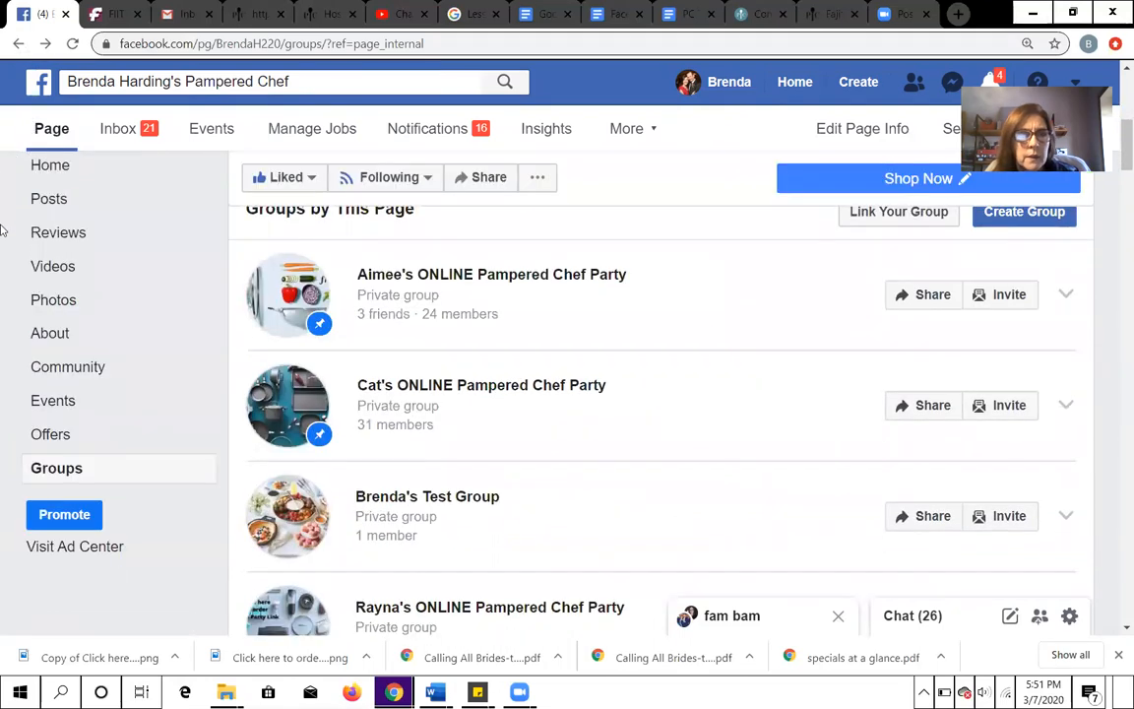
pyautogui.click(69, 471)
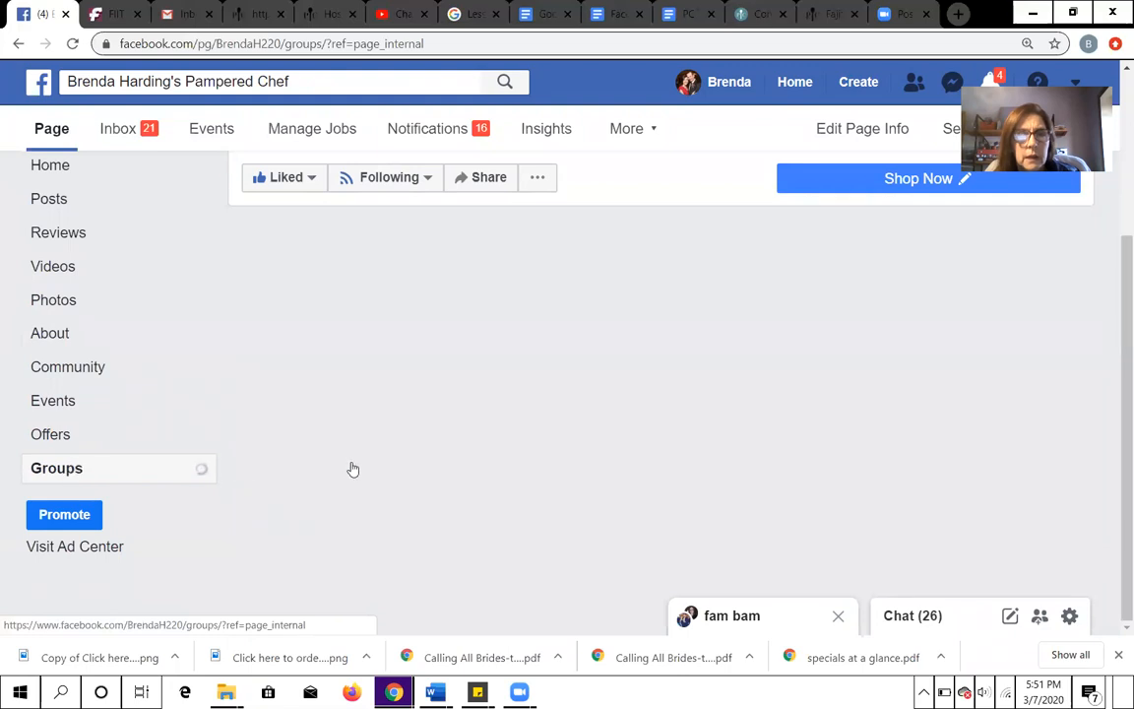
pyautogui.scroll(-3, 528, 475)
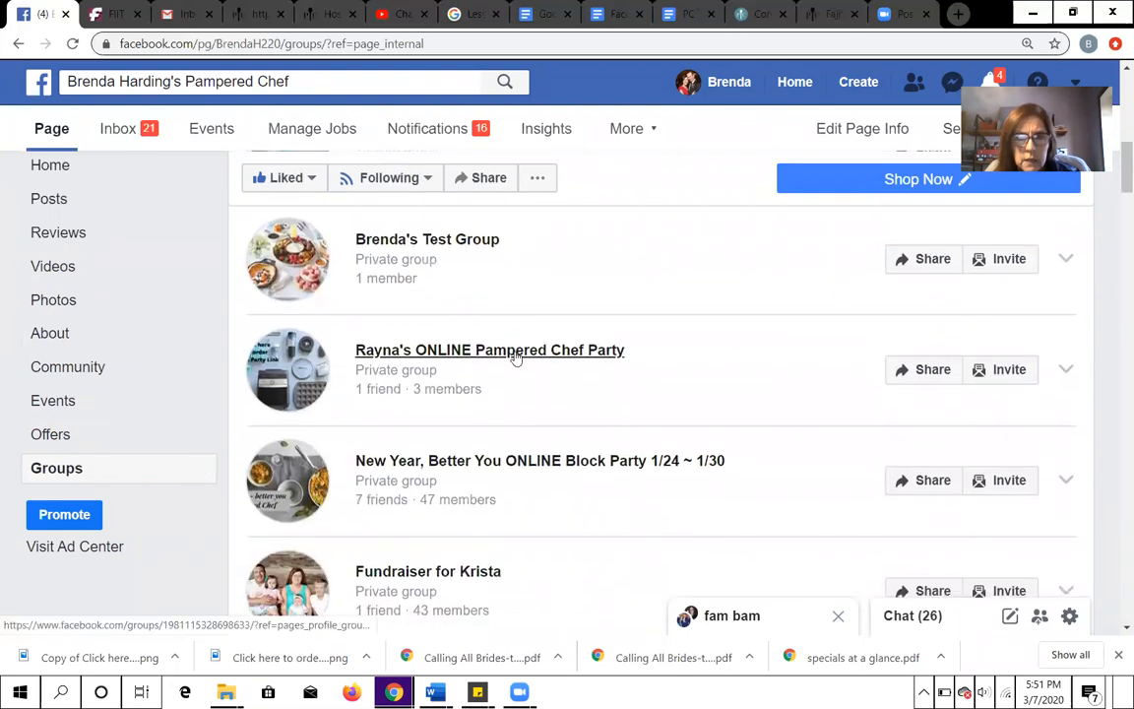
pyautogui.click(514, 352)
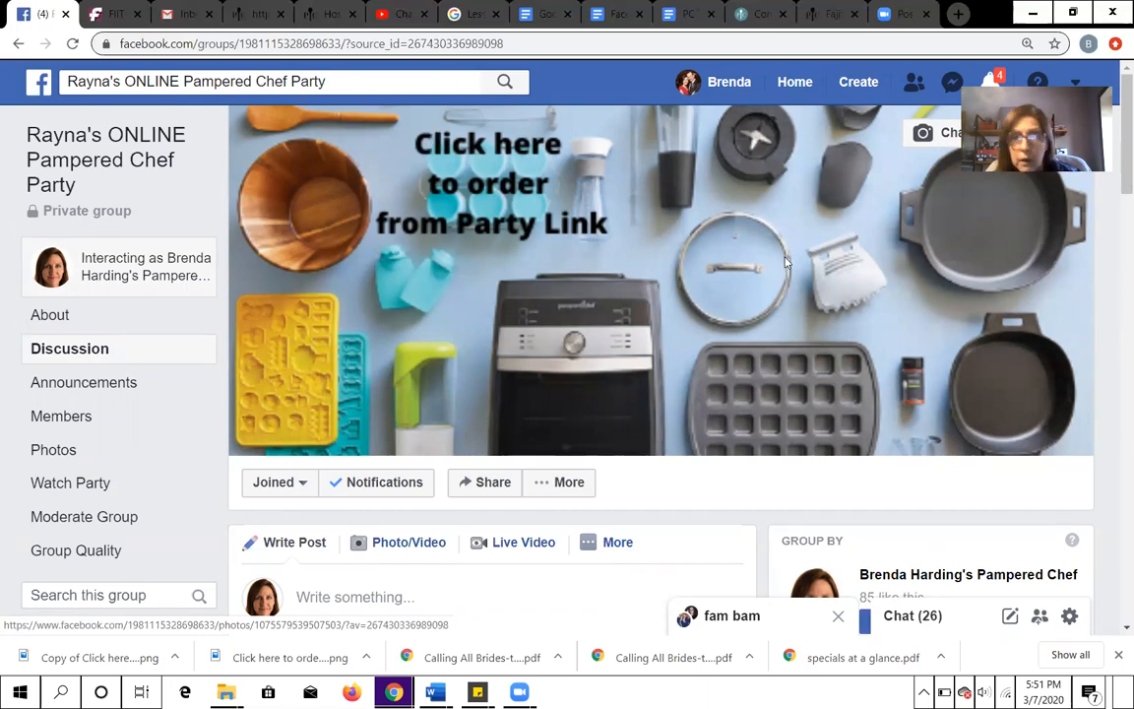
# - Open the group's cover photo and follow the party link in its description to the Pampered Chef party page
pyautogui.click(474, 181)
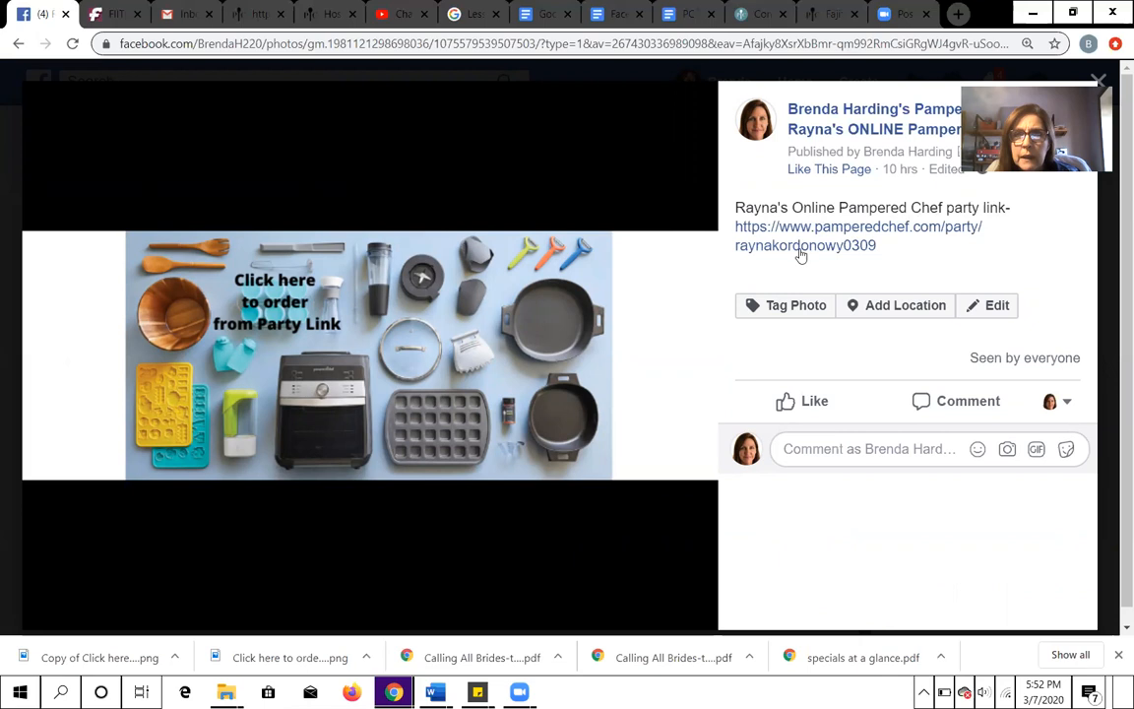
pyautogui.click(871, 237)
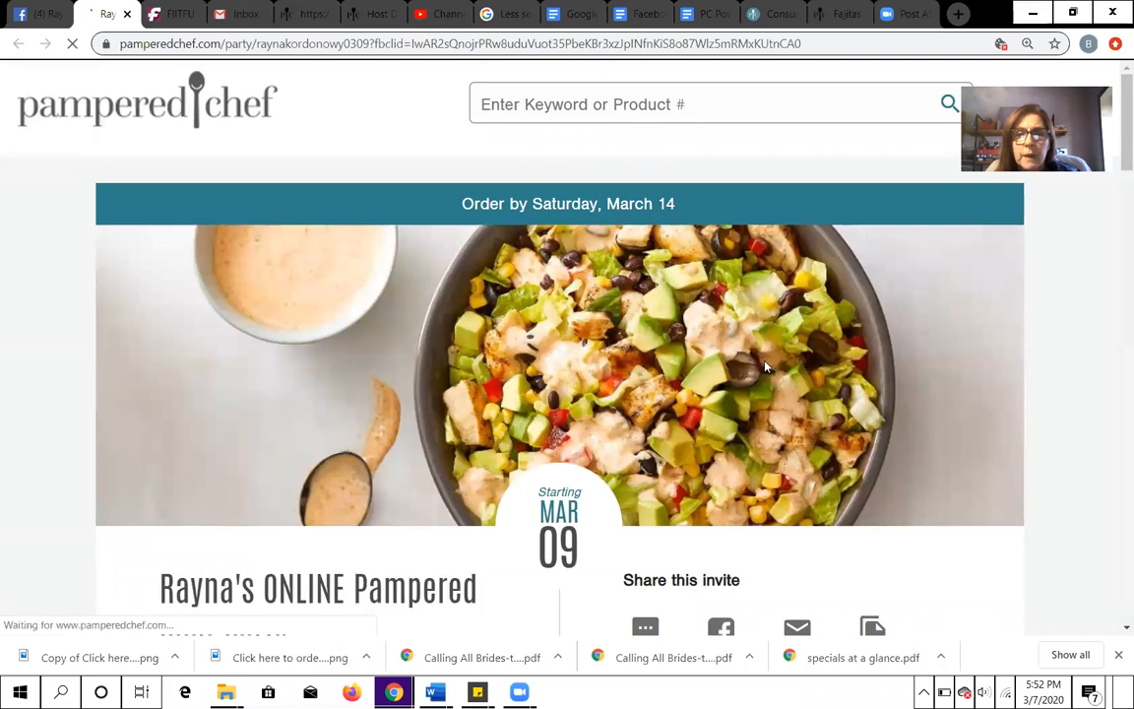
# - Look over the party page's invitation and shopping options, and follow its Facebook Event Page link to the group
pyautogui.scroll(-6, 766, 368)
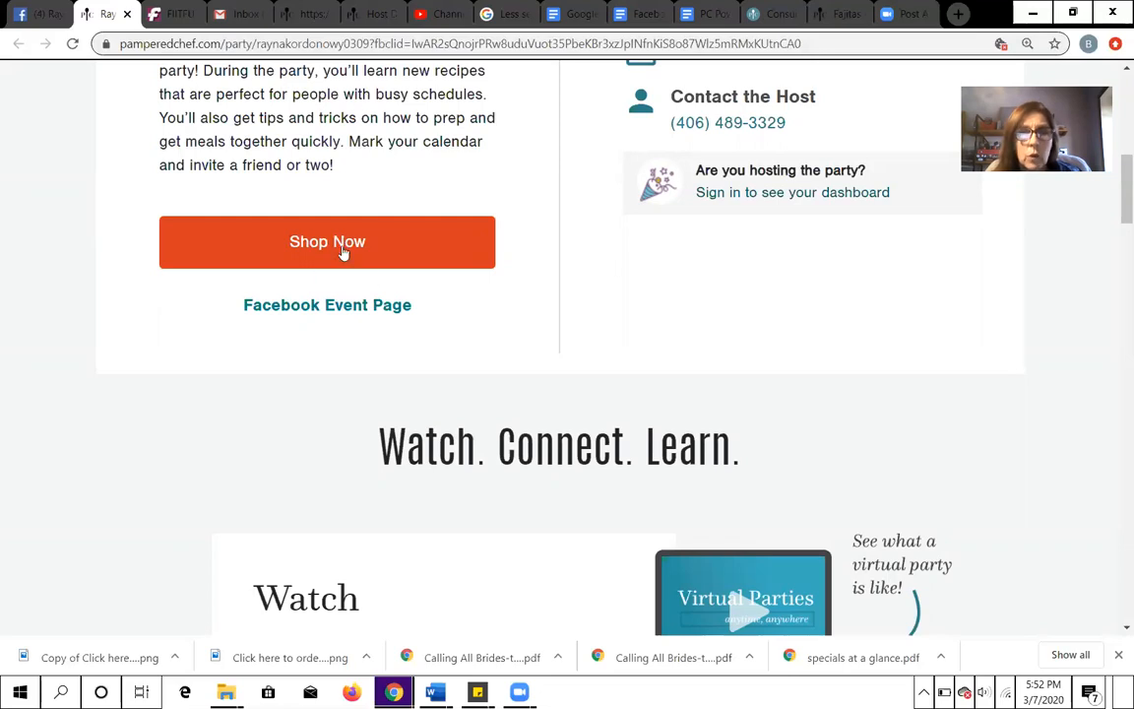
pyautogui.scroll(4, 515, 271)
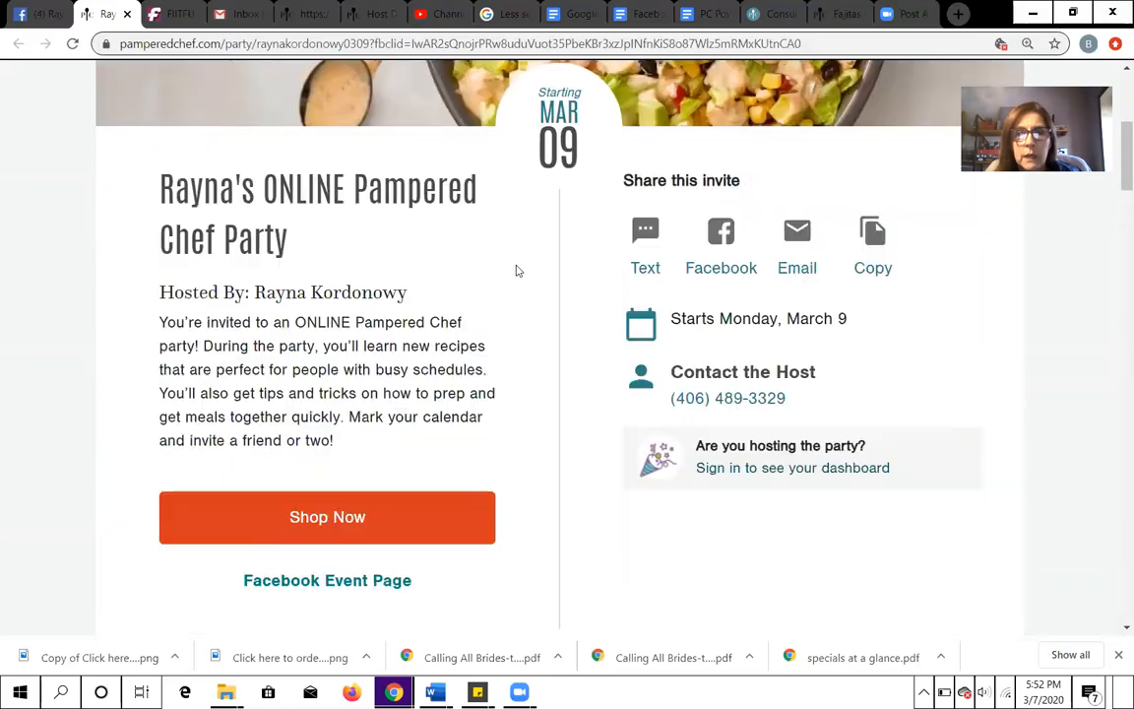
pyautogui.scroll(-2, 689, 158)
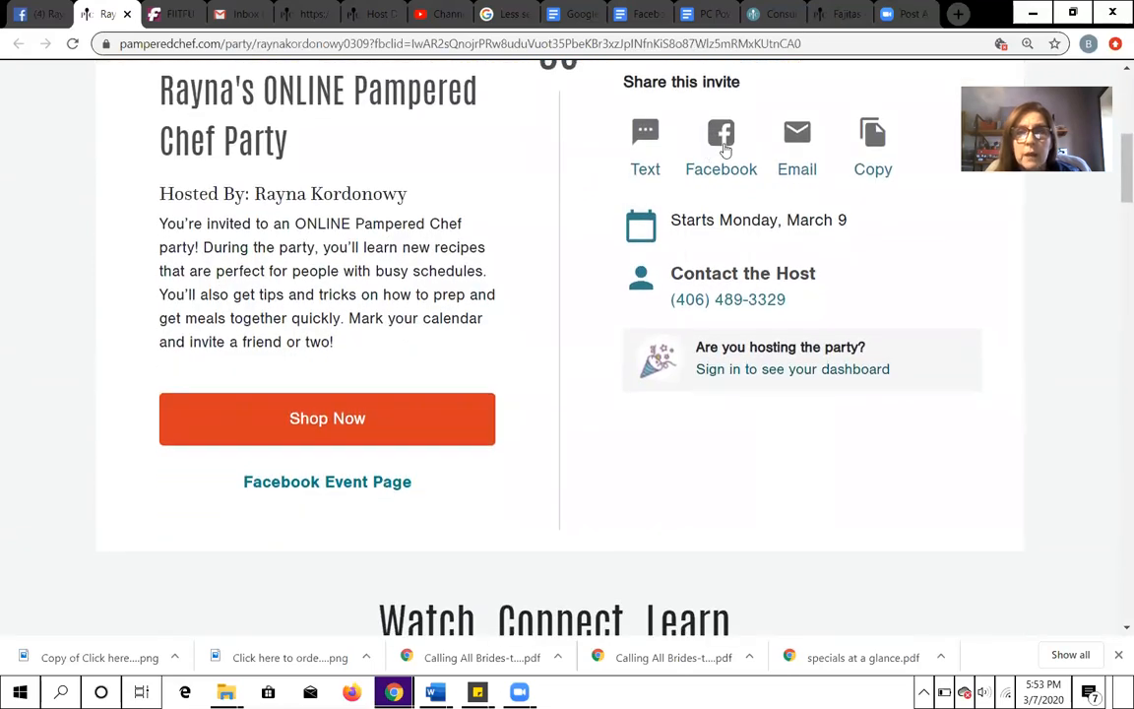
pyautogui.click(338, 492)
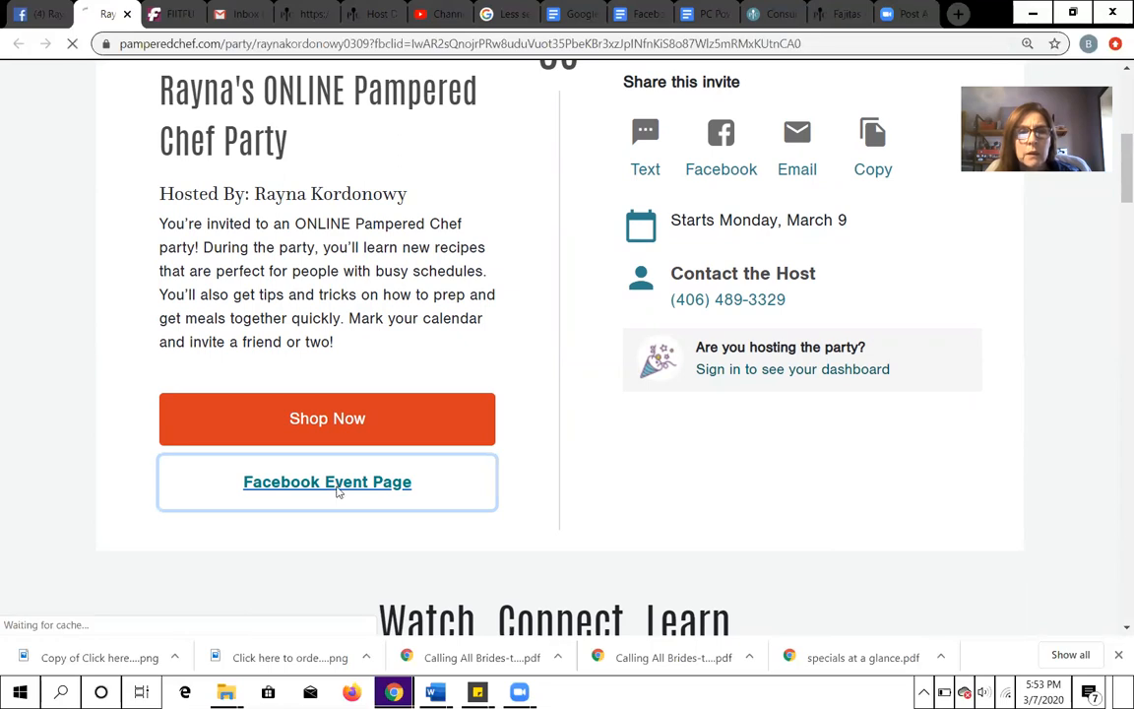